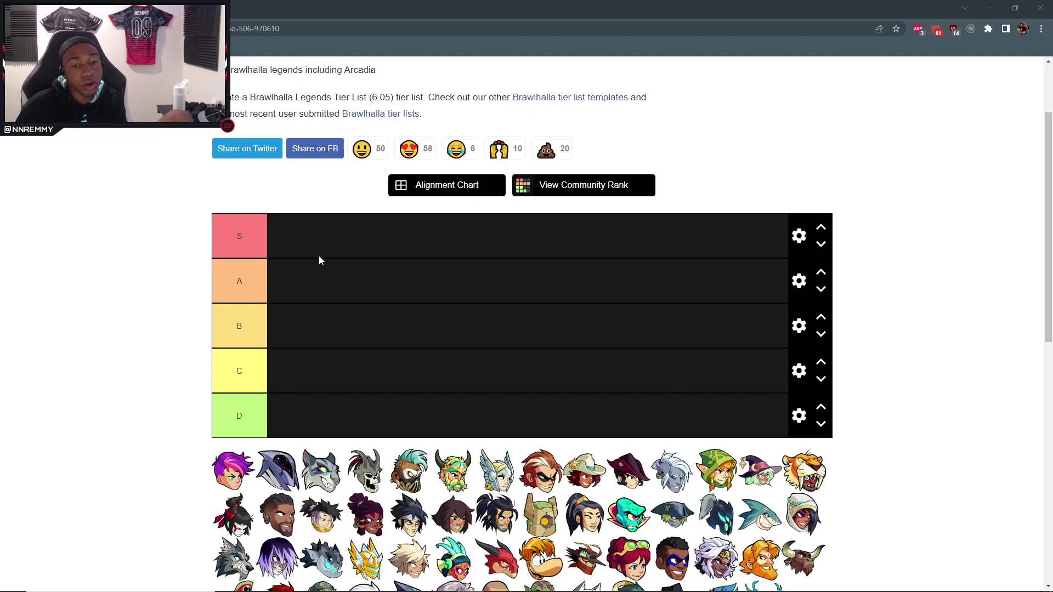
# Look over the tier list and select the B and S tier labels.
pyautogui.scroll(-5, 188, 258)
pyautogui.scroll(3, 192, 255)
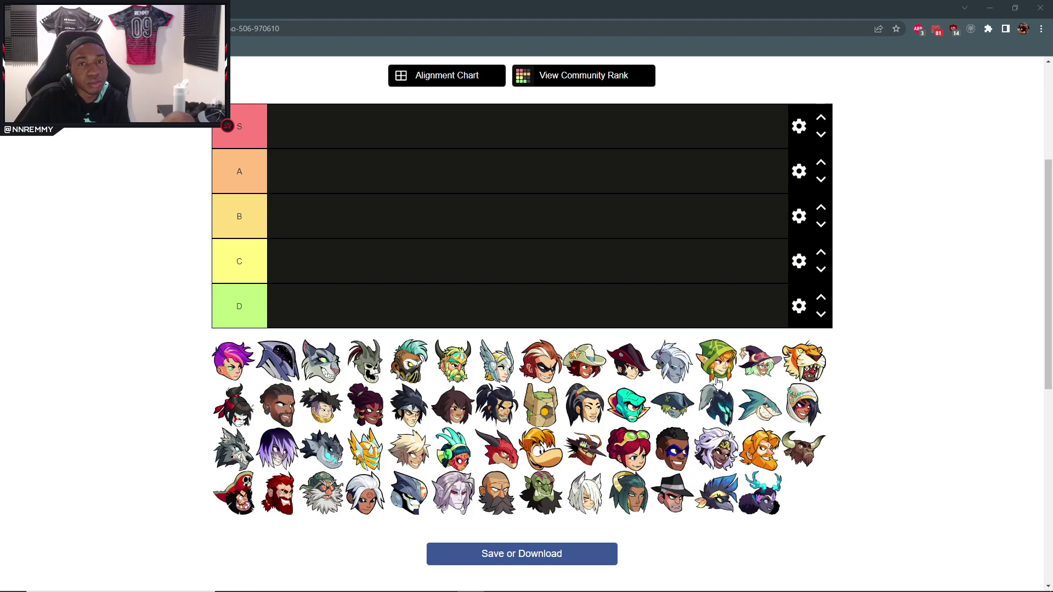
pyautogui.scroll(1, 450, 367)
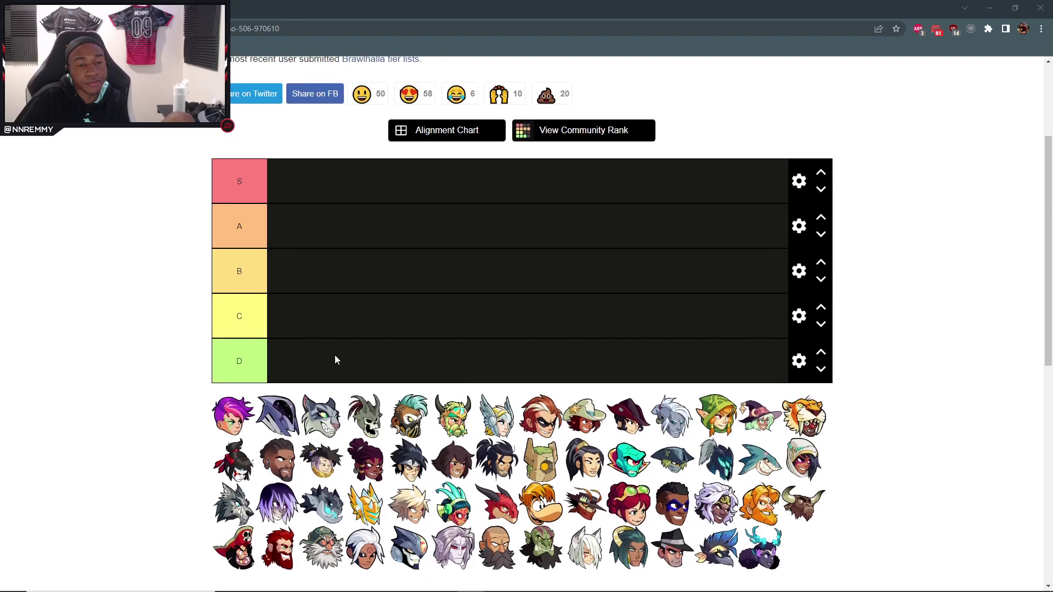
pyautogui.scroll(-2, 461, 406)
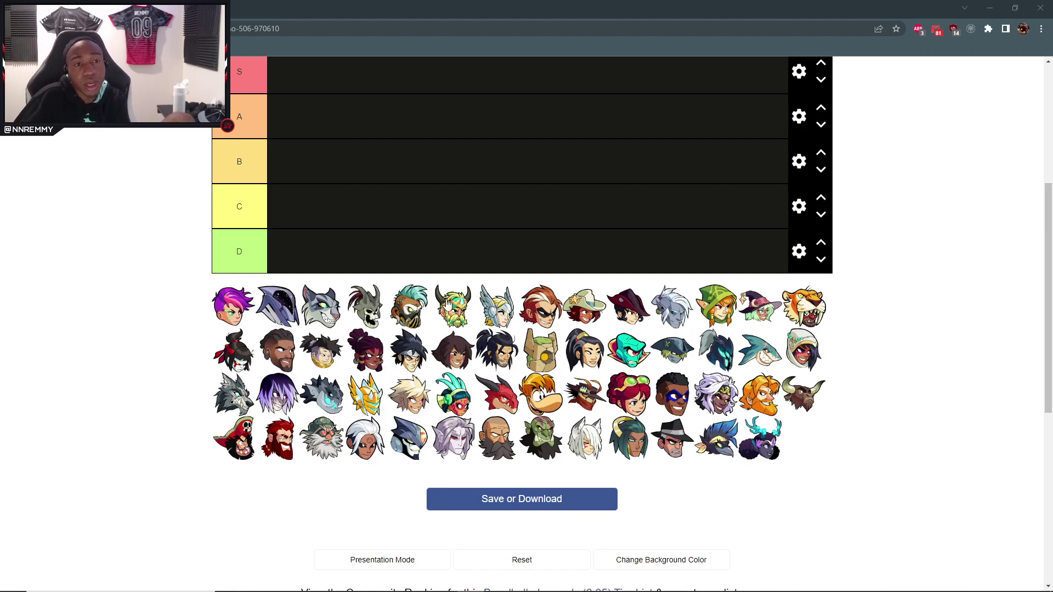
pyautogui.scroll(4, 286, 404)
pyautogui.click(251, 384)
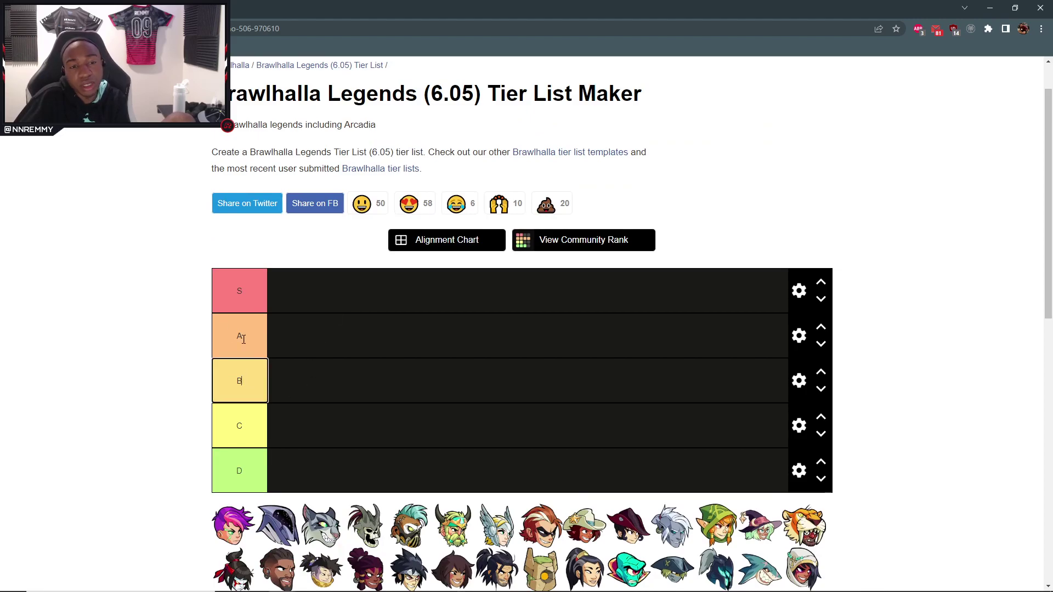
pyautogui.click(237, 283)
pyautogui.scroll(-4, 236, 225)
pyautogui.scroll(3, 236, 225)
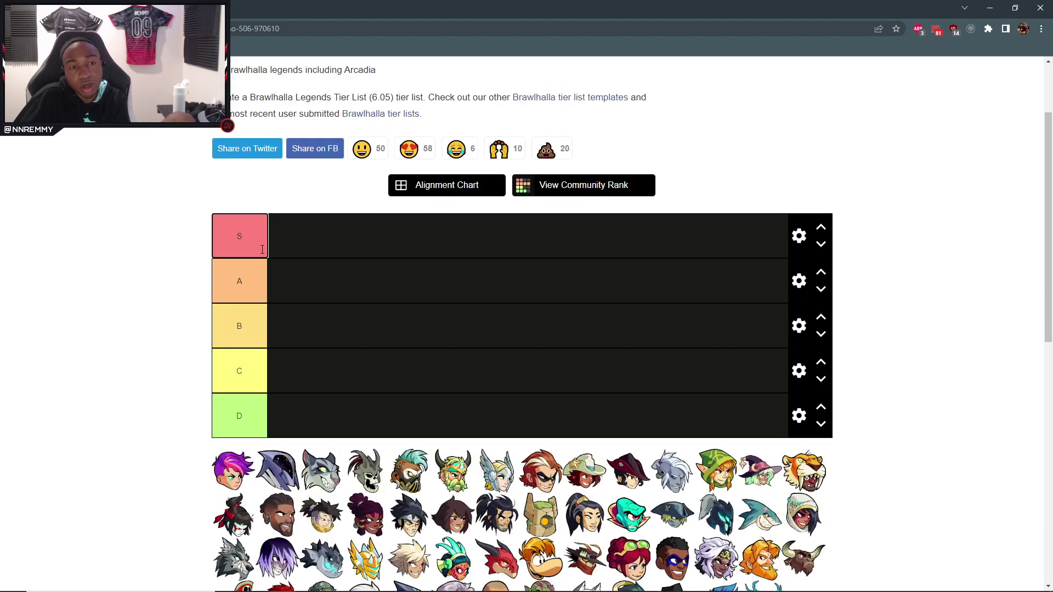
pyautogui.scroll(-5, 329, 360)
pyautogui.scroll(1, 329, 360)
pyautogui.scroll(3, 334, 367)
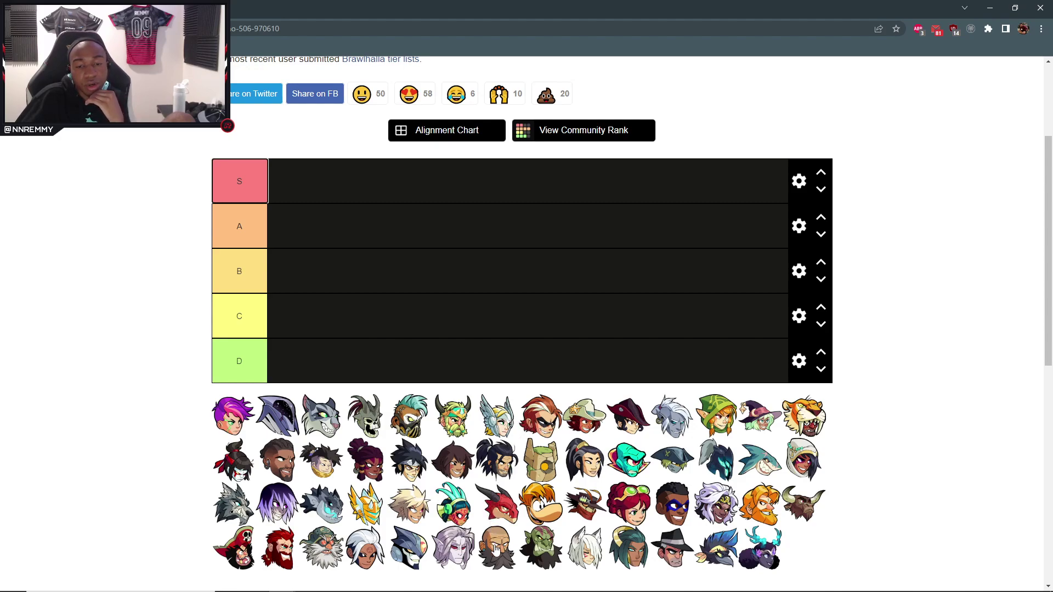
# Rank the bald bearded, white-haired, grey wolf and dark-haired ponytail legends in S.
pyautogui.moveTo(496, 548); pyautogui.dragTo(398, 204)
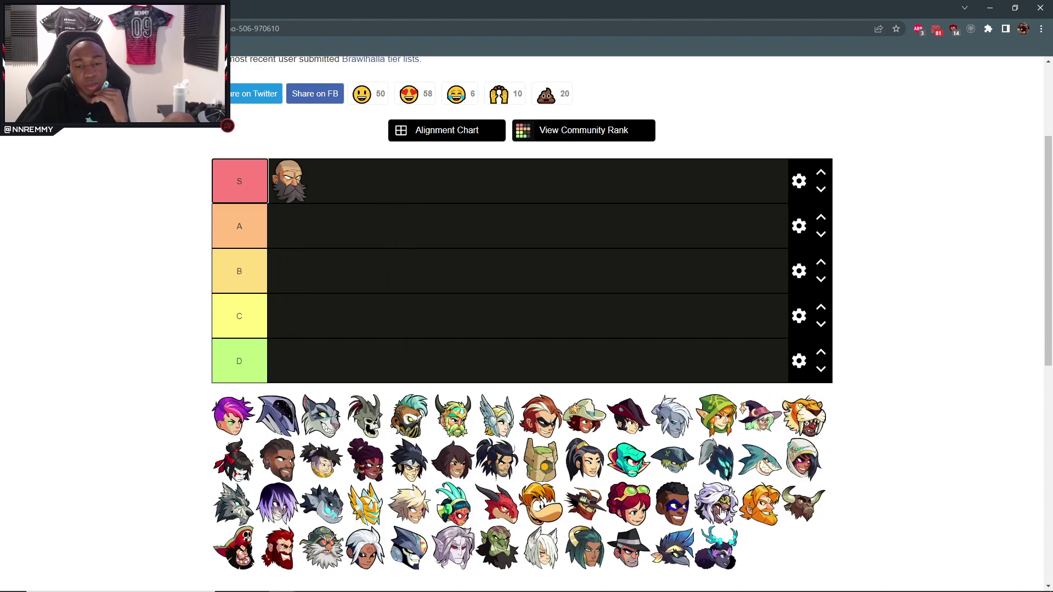
pyautogui.moveTo(720, 510)
pyautogui.mouseDown()
pyautogui.moveTo(298, 185)
pyautogui.moveTo(362, 184)
pyautogui.mouseUp()
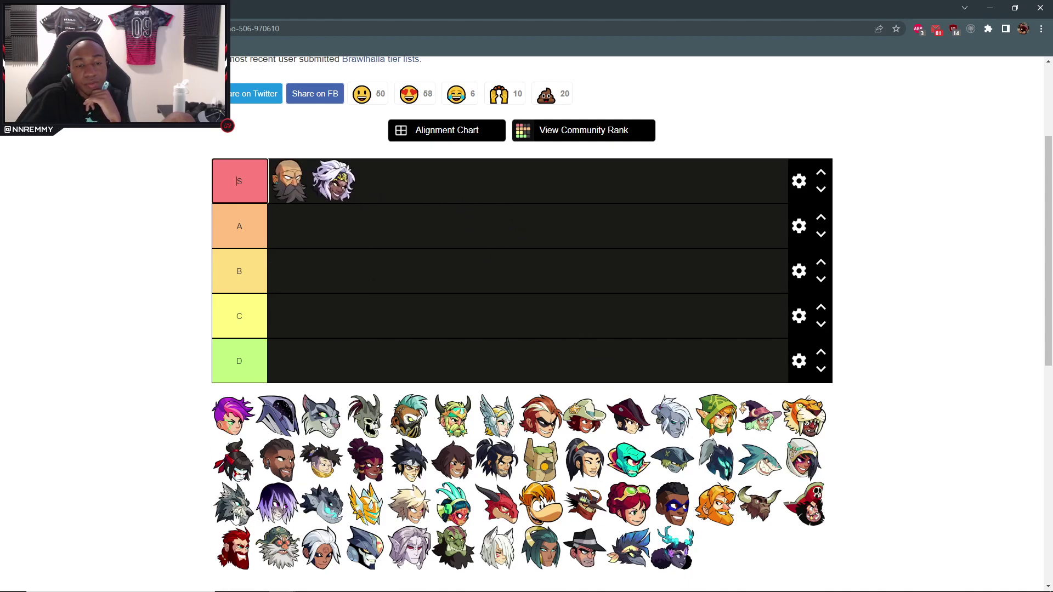
pyautogui.moveTo(233, 512)
pyautogui.mouseDown()
pyautogui.moveTo(387, 303)
pyautogui.moveTo(429, 187)
pyautogui.mouseUp()
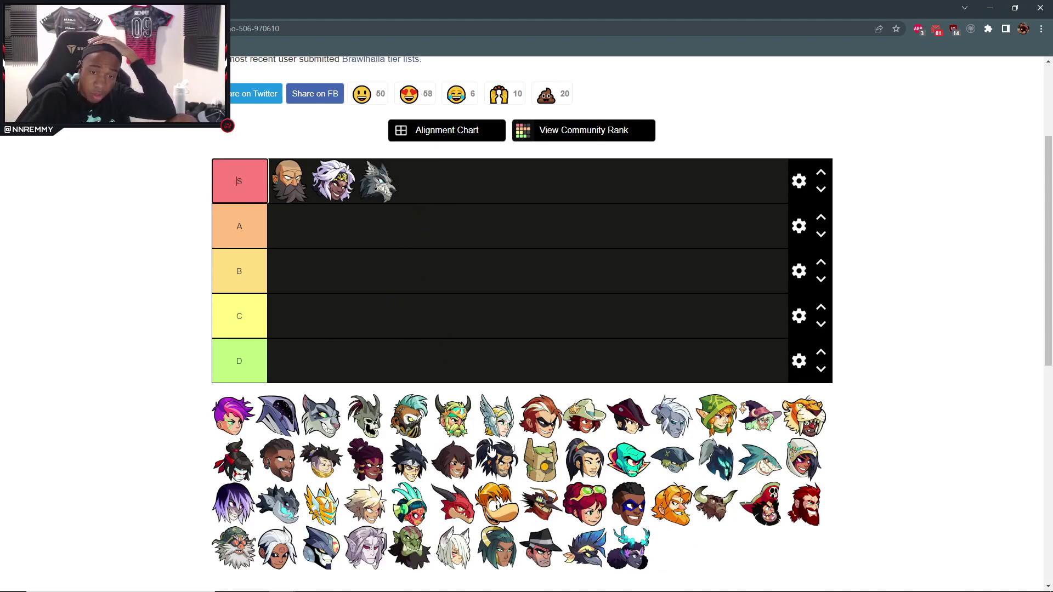
pyautogui.moveTo(496, 460); pyautogui.dragTo(493, 192)
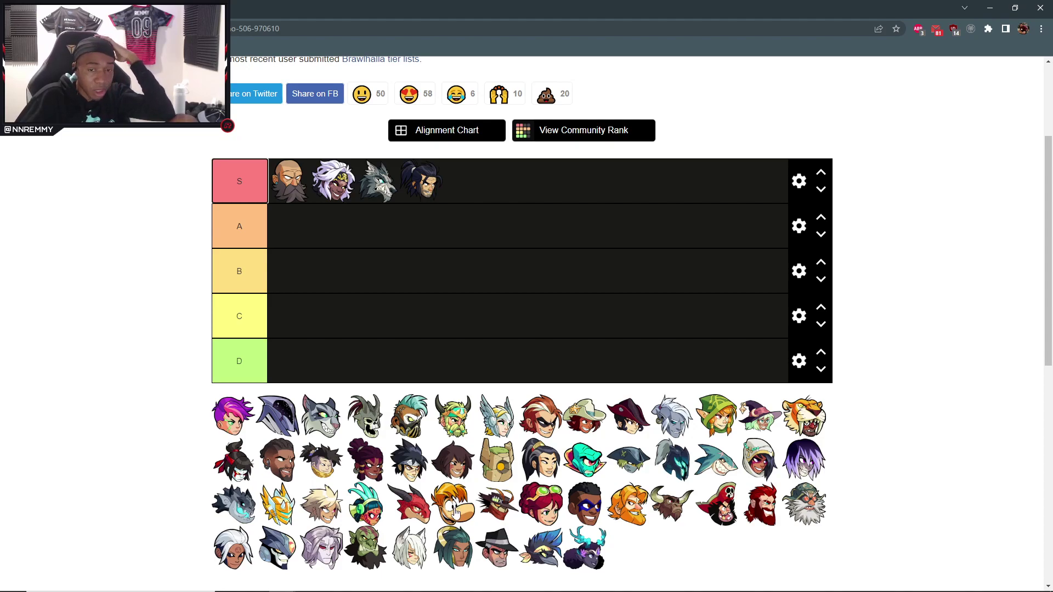
# Put the red-and-black-haired, pirate-hat and Rayman legends in A, Rayman last, and green-haired in B.
pyautogui.moveTo(454, 511); pyautogui.dragTo(367, 246)
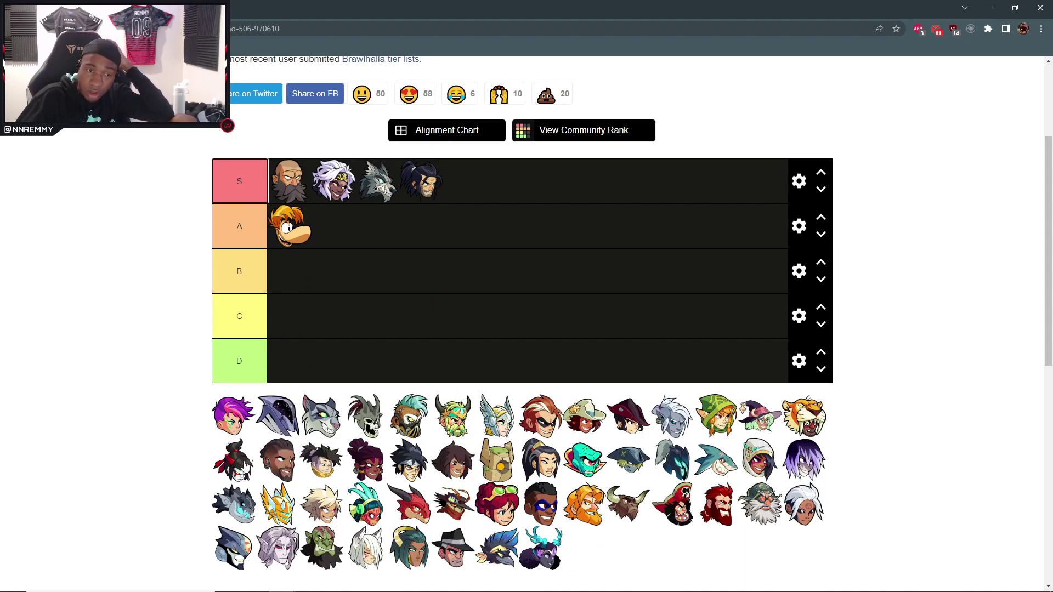
pyautogui.moveTo(244, 464); pyautogui.dragTo(299, 228)
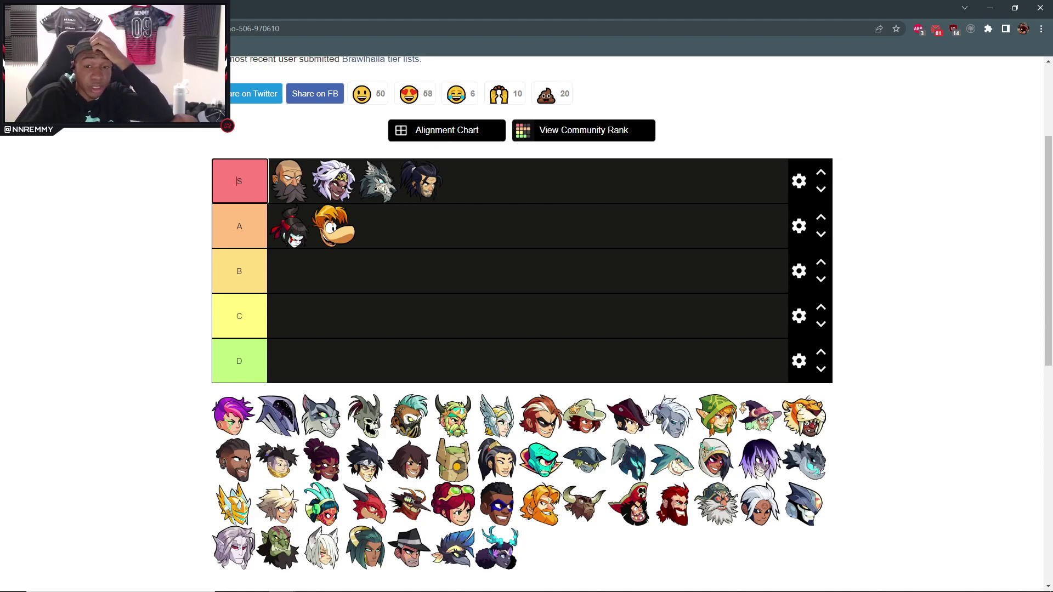
pyautogui.moveTo(628, 415); pyautogui.dragTo(504, 236)
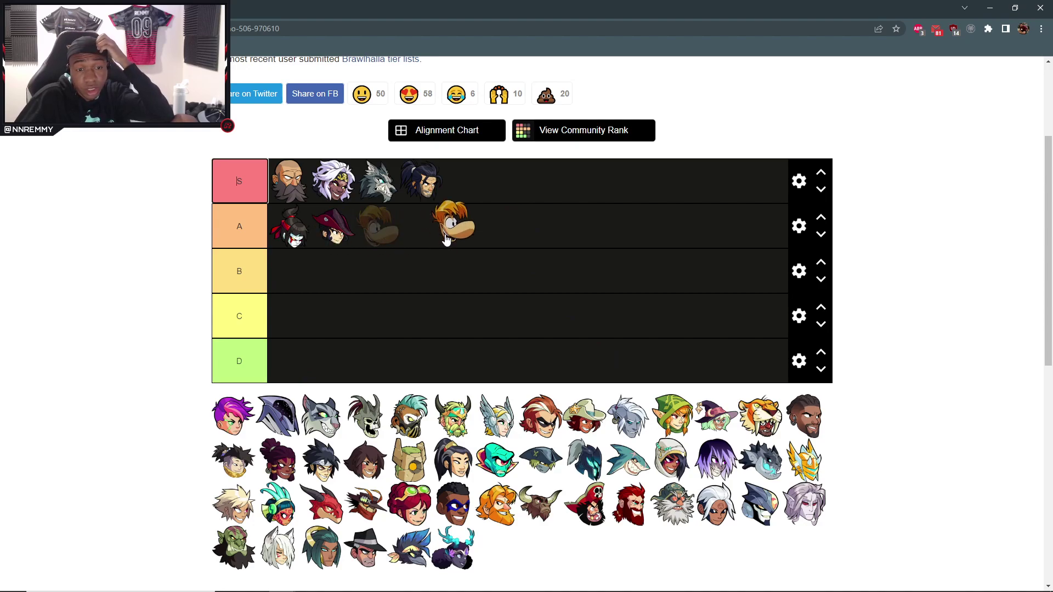
pyautogui.moveTo(325, 244); pyautogui.dragTo(384, 231)
pyautogui.moveTo(277, 503)
pyautogui.mouseDown()
pyautogui.moveTo(335, 291)
pyautogui.moveTo(291, 284)
pyautogui.mouseUp()
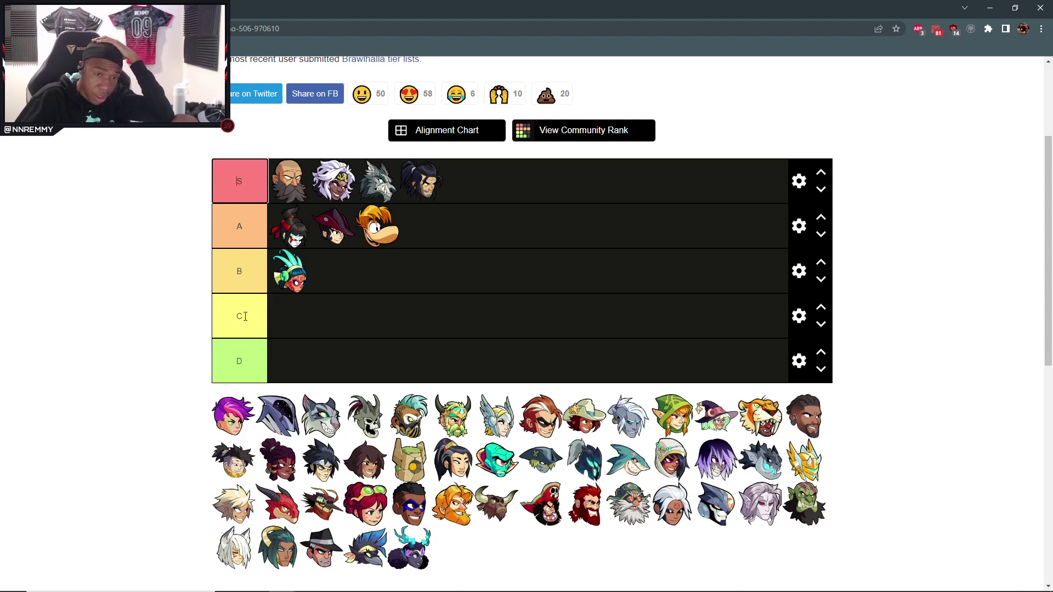
# Place the dark-skinned legend as the first entry in the C tier.
pyautogui.moveTo(246, 313); pyautogui.dragTo(235, 313)
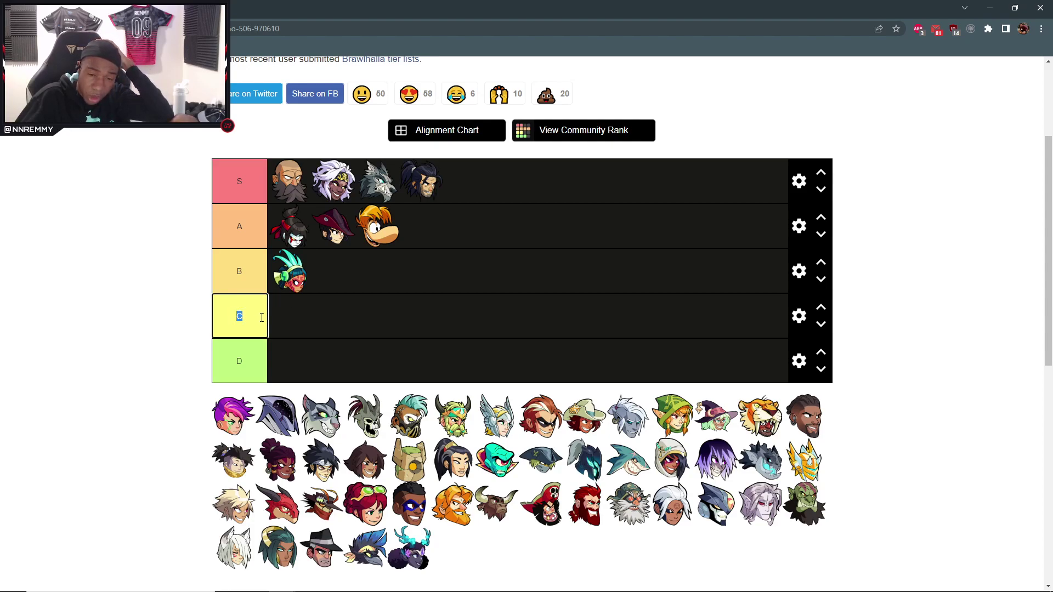
pyautogui.moveTo(805, 416); pyautogui.dragTo(494, 318)
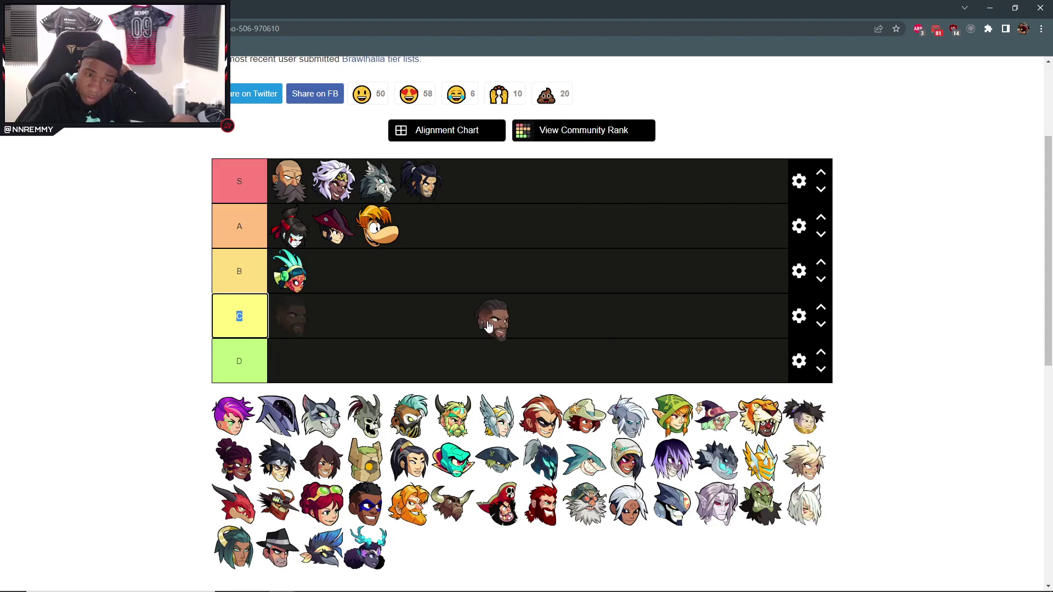
pyautogui.click(307, 328)
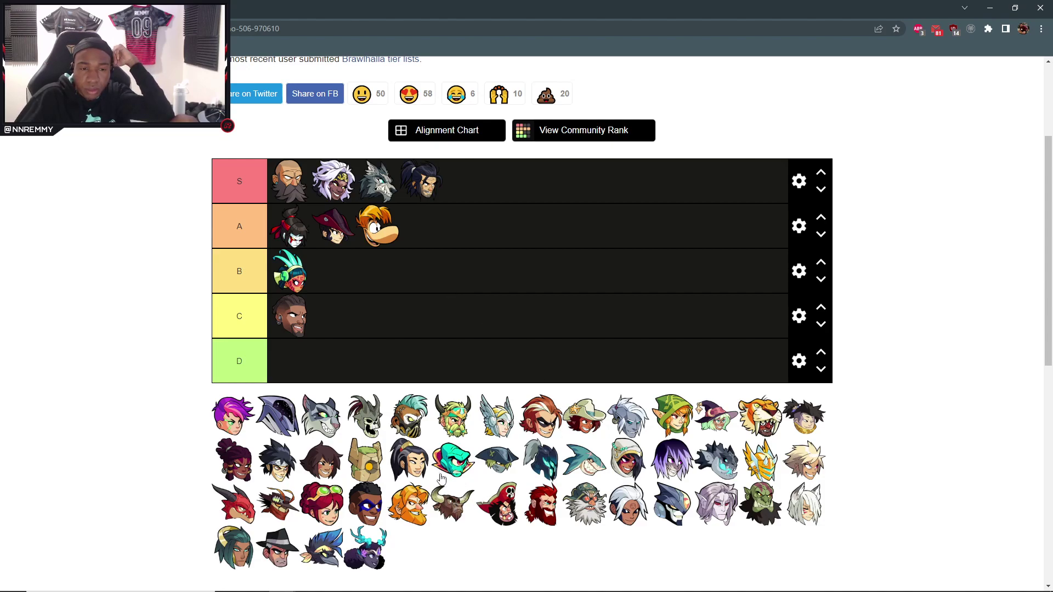
# Add the green-skinned legend first in B, fedora and grey cat to A, bird and antlered to S.
pyautogui.moveTo(442, 478); pyautogui.dragTo(323, 278)
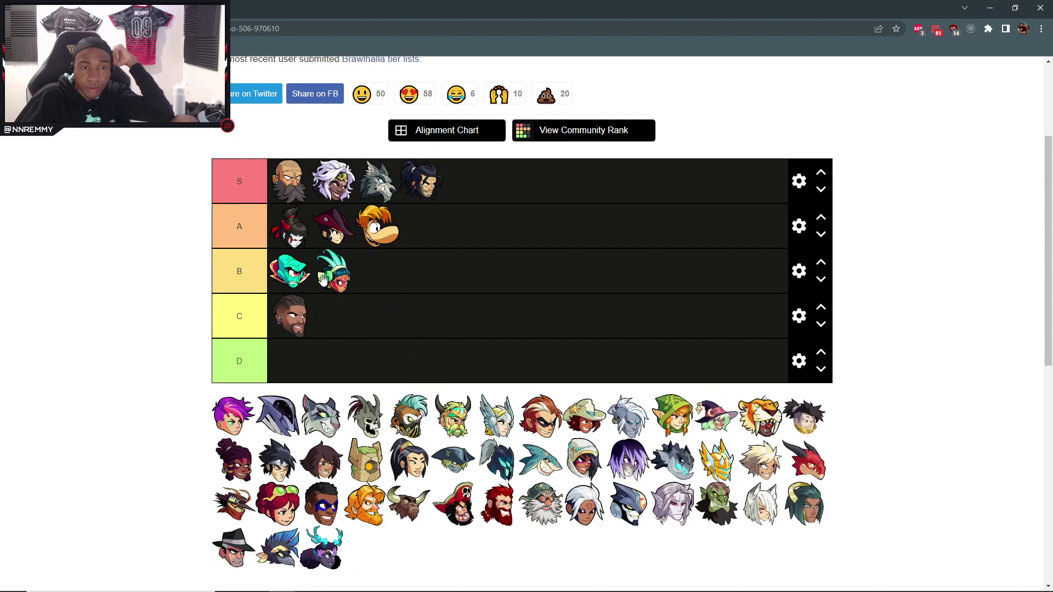
pyautogui.moveTo(234, 552)
pyautogui.mouseDown()
pyautogui.moveTo(477, 210)
pyautogui.moveTo(367, 227)
pyautogui.mouseUp()
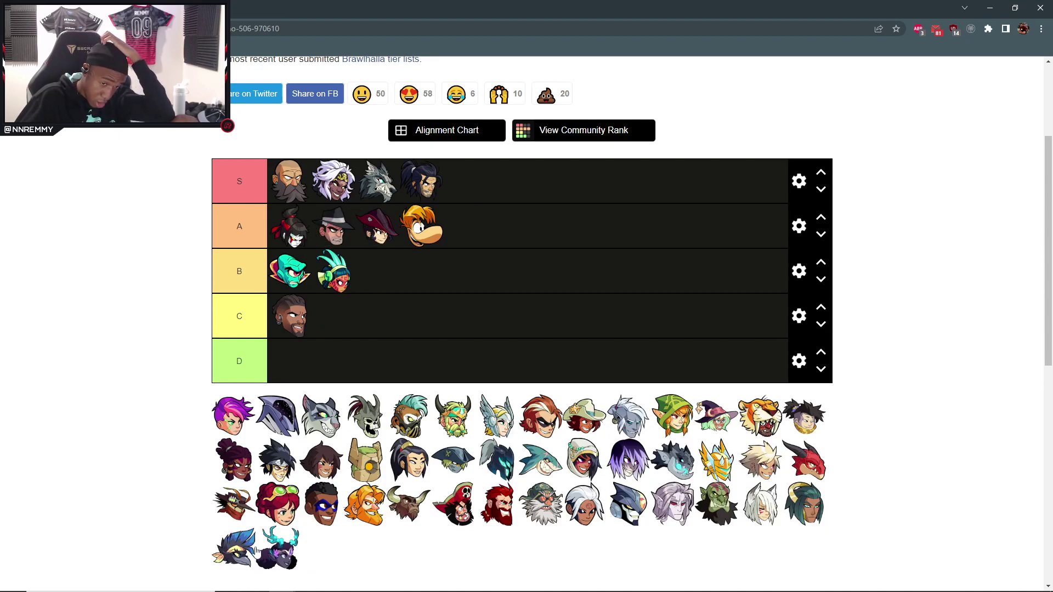
pyautogui.moveTo(233, 548); pyautogui.dragTo(505, 189)
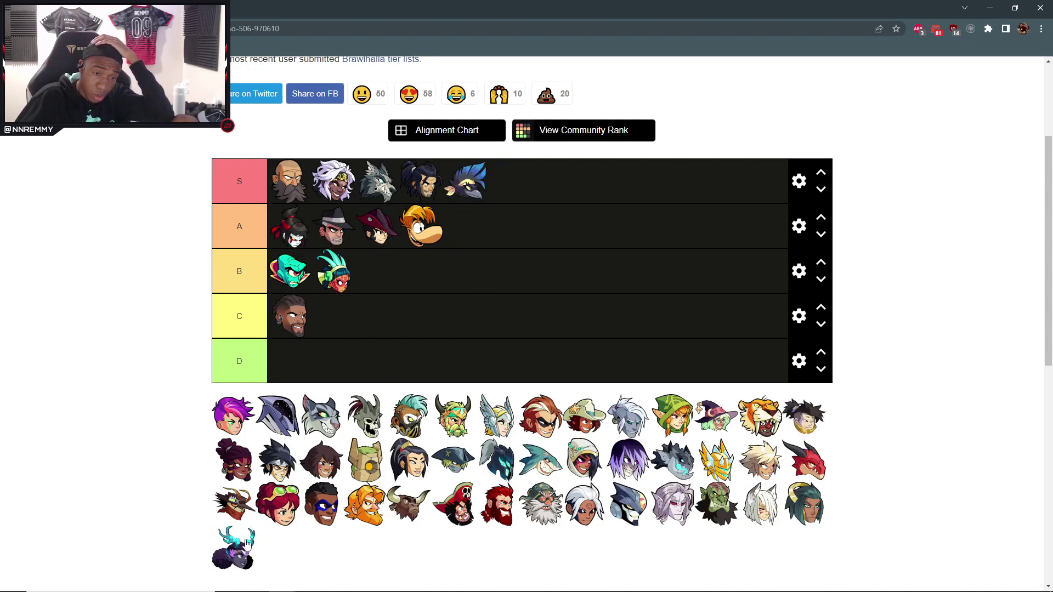
pyautogui.moveTo(233, 549); pyautogui.dragTo(552, 164)
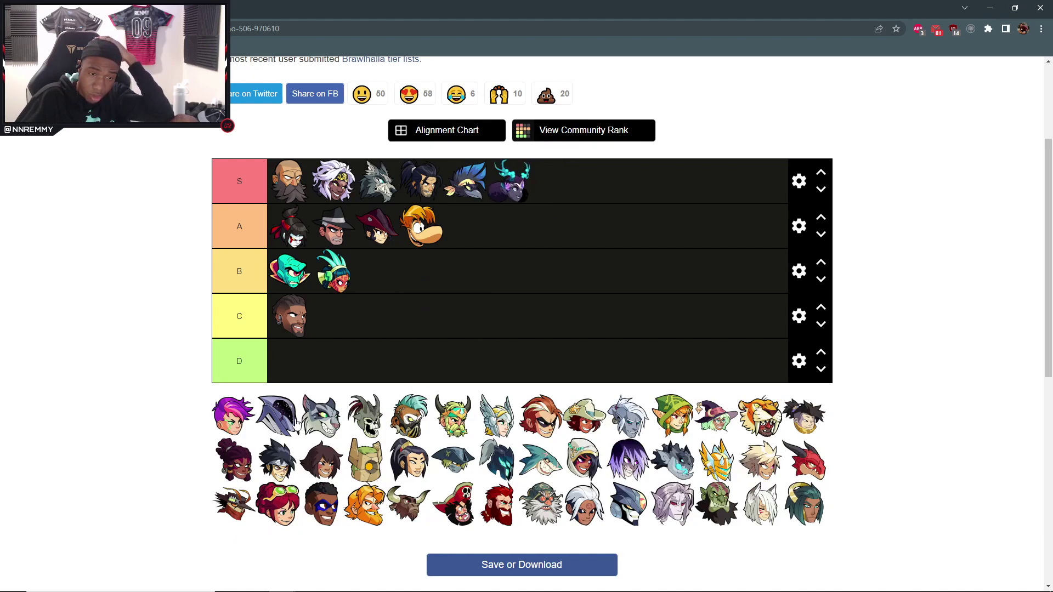
pyautogui.moveTo(317, 404)
pyautogui.mouseDown()
pyautogui.moveTo(499, 233)
pyautogui.moveTo(355, 229)
pyautogui.mouseUp()
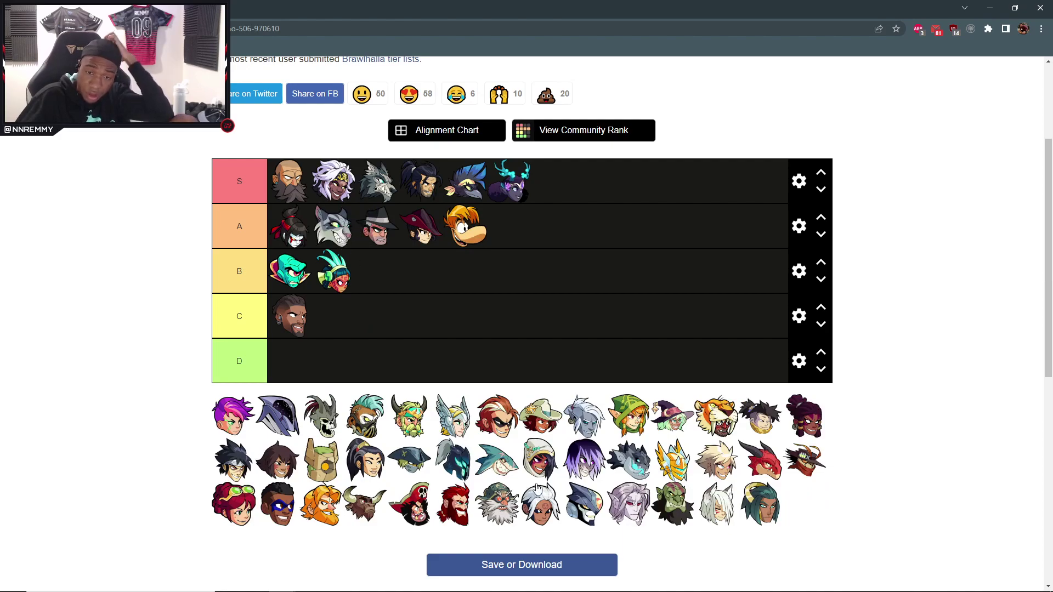
# Rank the white-haired, brown-haired girl, golem and viking in A, blond and golden armored in S, and pink-haired in B.
pyautogui.moveTo(535, 494)
pyautogui.mouseDown()
pyautogui.moveTo(371, 242)
pyautogui.moveTo(412, 233)
pyautogui.mouseUp()
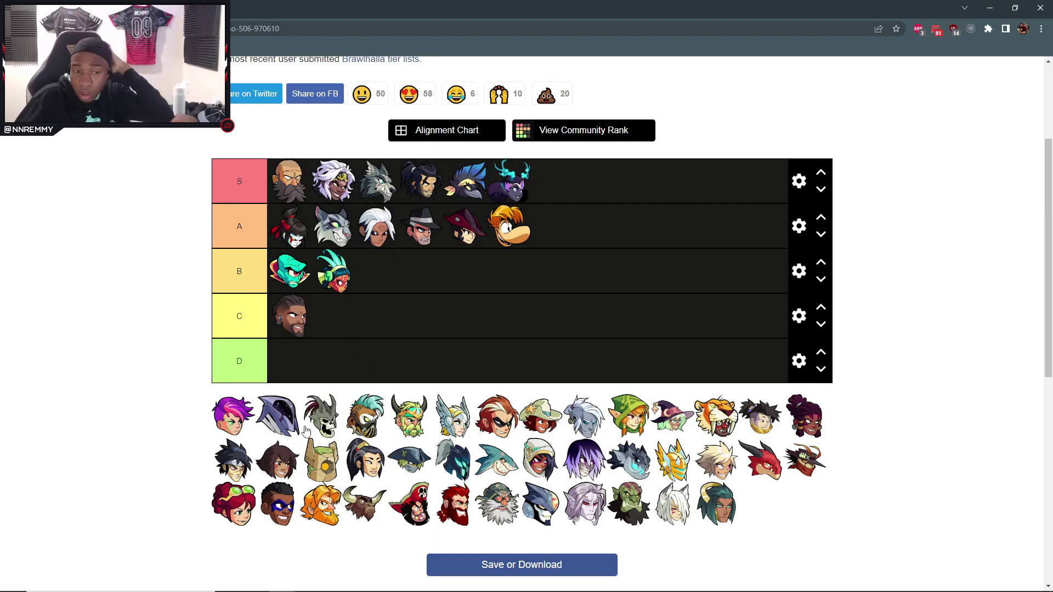
pyautogui.moveTo(719, 463); pyautogui.dragTo(609, 204)
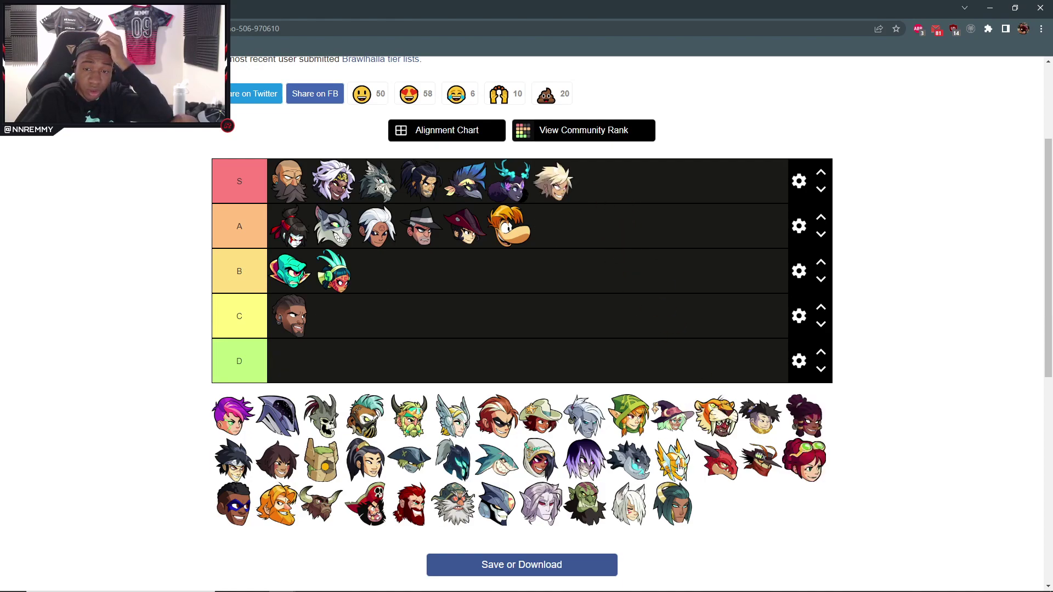
pyautogui.moveTo(679, 466); pyautogui.dragTo(637, 196)
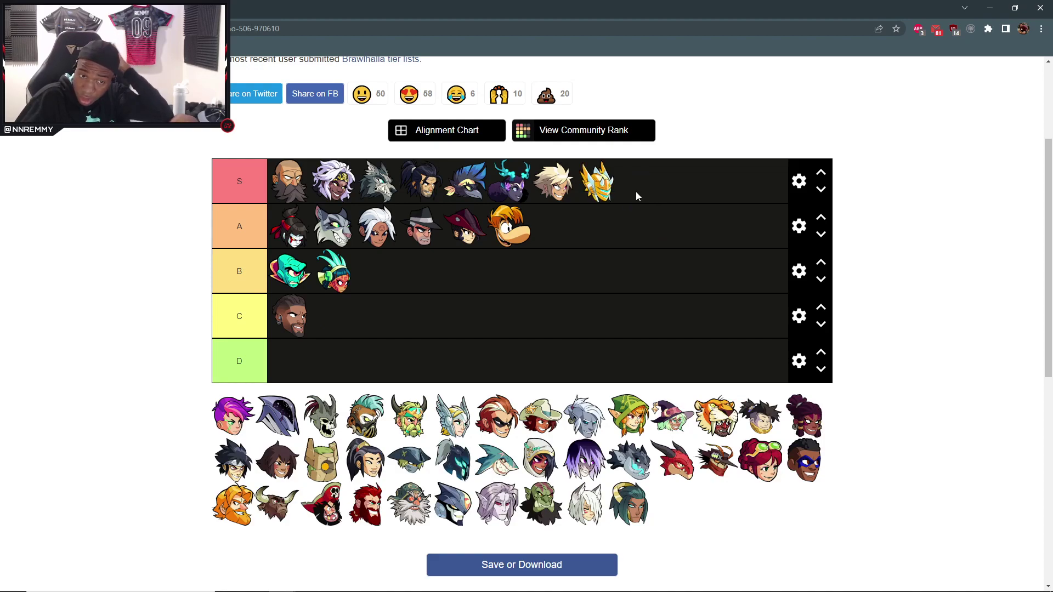
pyautogui.moveTo(276, 460)
pyautogui.mouseDown()
pyautogui.moveTo(291, 233)
pyautogui.moveTo(356, 230)
pyautogui.moveTo(342, 227)
pyautogui.mouseUp()
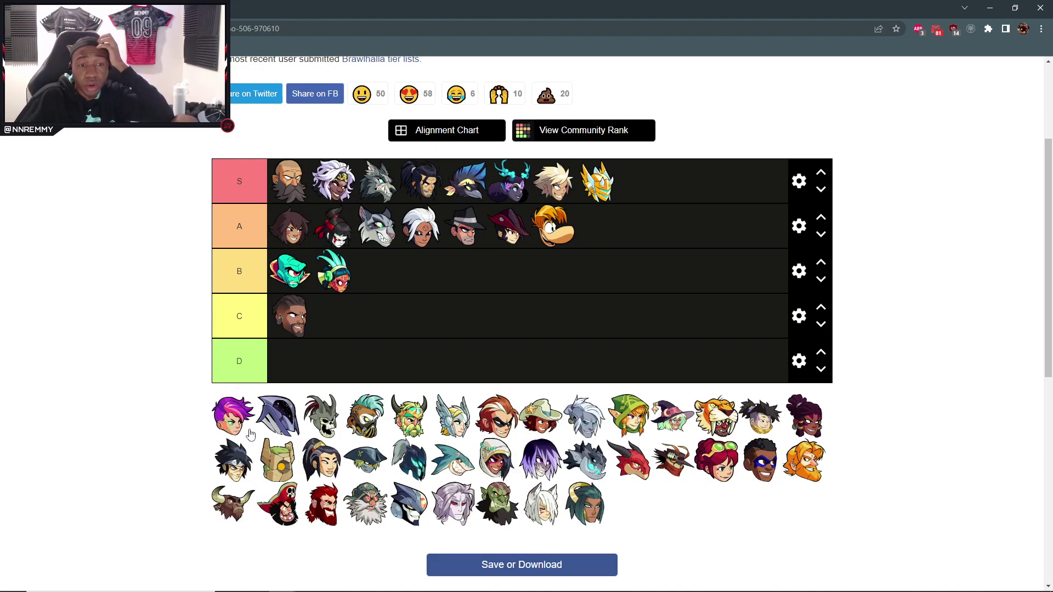
pyautogui.moveTo(233, 428); pyautogui.dragTo(278, 277)
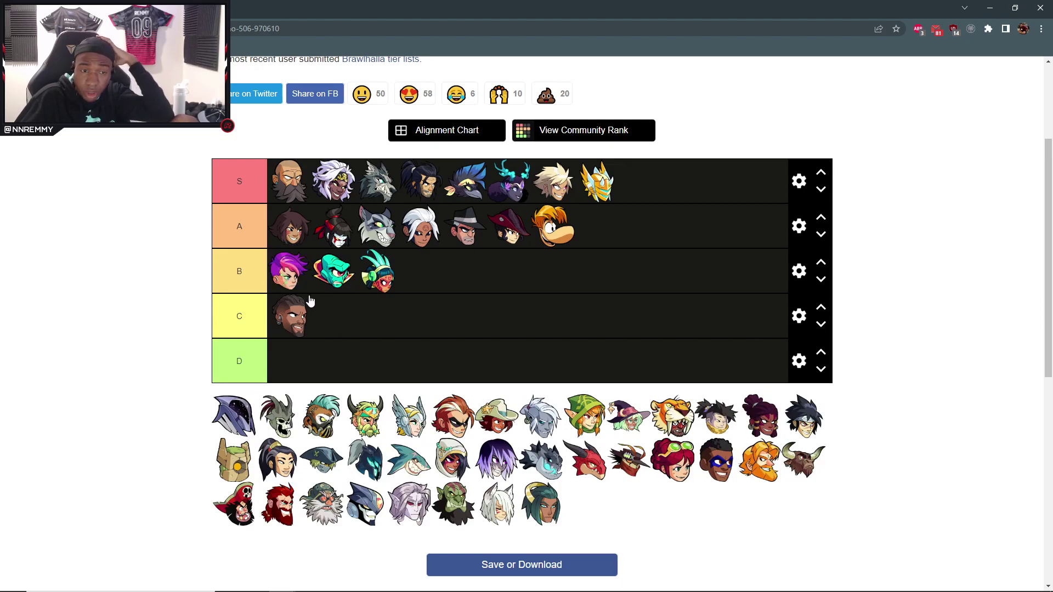
pyautogui.moveTo(242, 456)
pyautogui.mouseDown()
pyautogui.moveTo(602, 227)
pyautogui.moveTo(466, 230)
pyautogui.mouseUp()
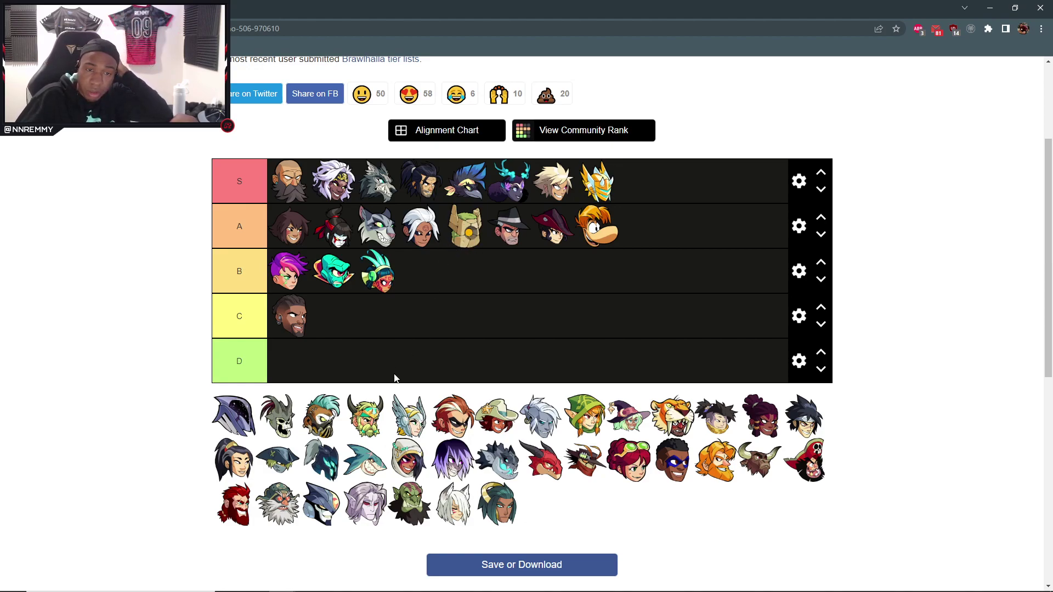
pyautogui.moveTo(378, 407); pyautogui.dragTo(641, 227)
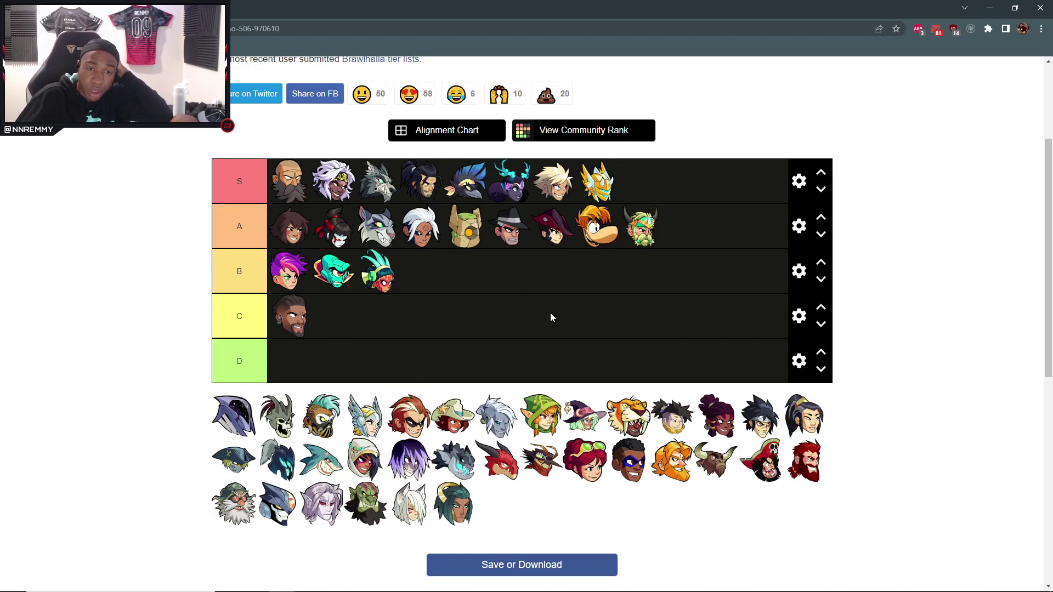
# Add cowboy-hat, red-haired goggled and goblin legends to B, orange and white-bearded ones to A.
pyautogui.moveTo(451, 406); pyautogui.dragTo(449, 271)
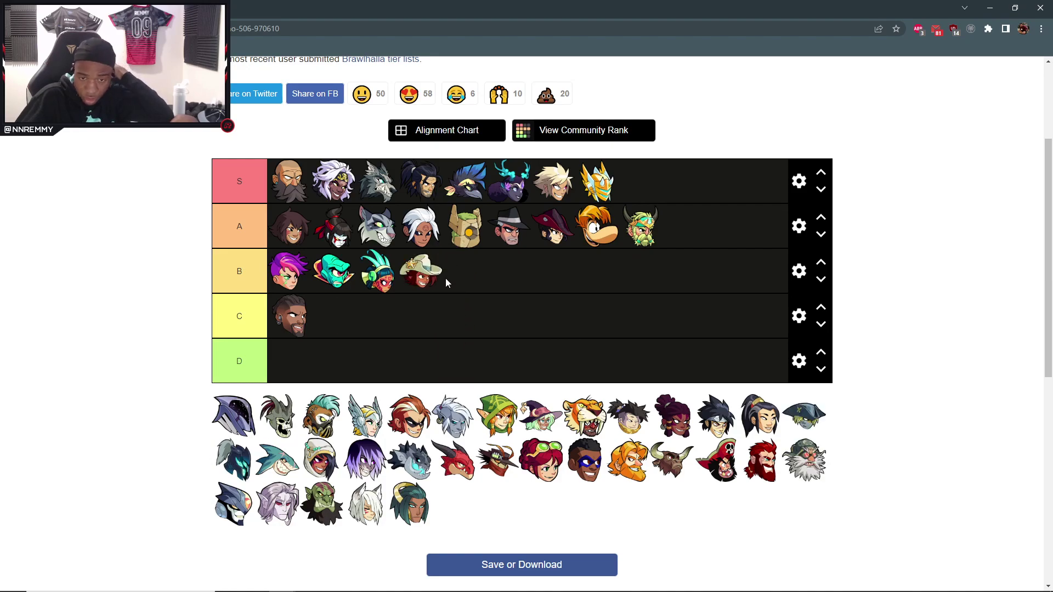
pyautogui.moveTo(540, 460); pyautogui.dragTo(525, 271)
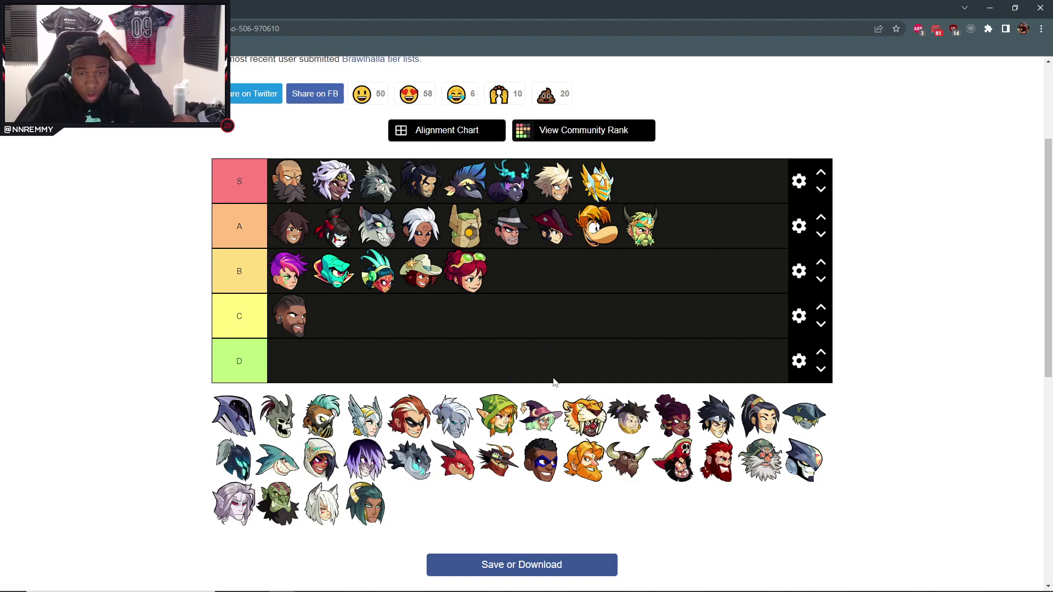
pyautogui.moveTo(584, 461)
pyautogui.mouseDown()
pyautogui.moveTo(273, 265)
pyautogui.moveTo(294, 281)
pyautogui.moveTo(725, 218)
pyautogui.mouseUp()
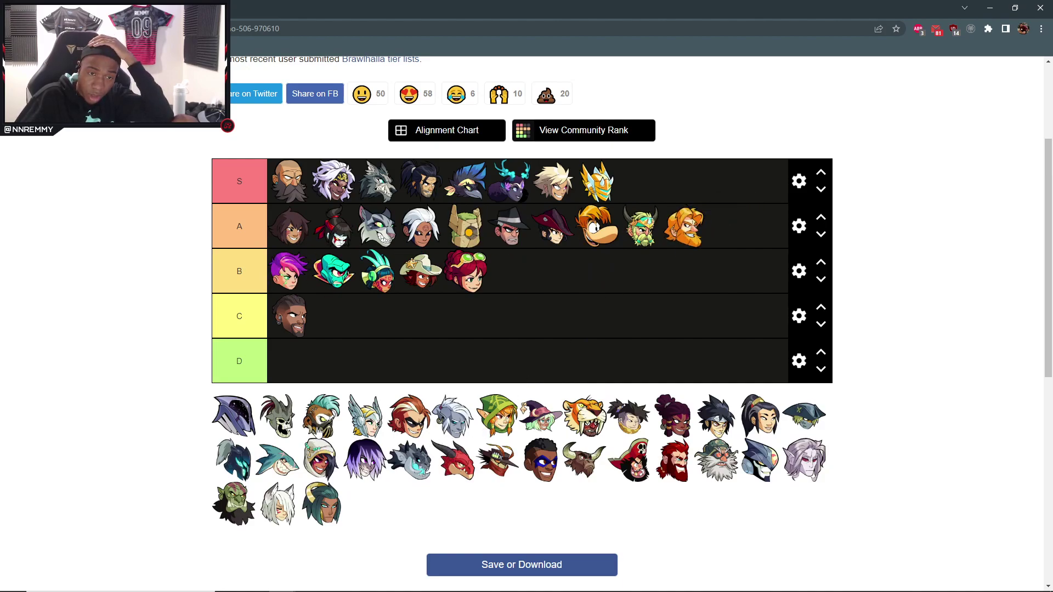
pyautogui.moveTo(318, 431); pyautogui.dragTo(480, 483)
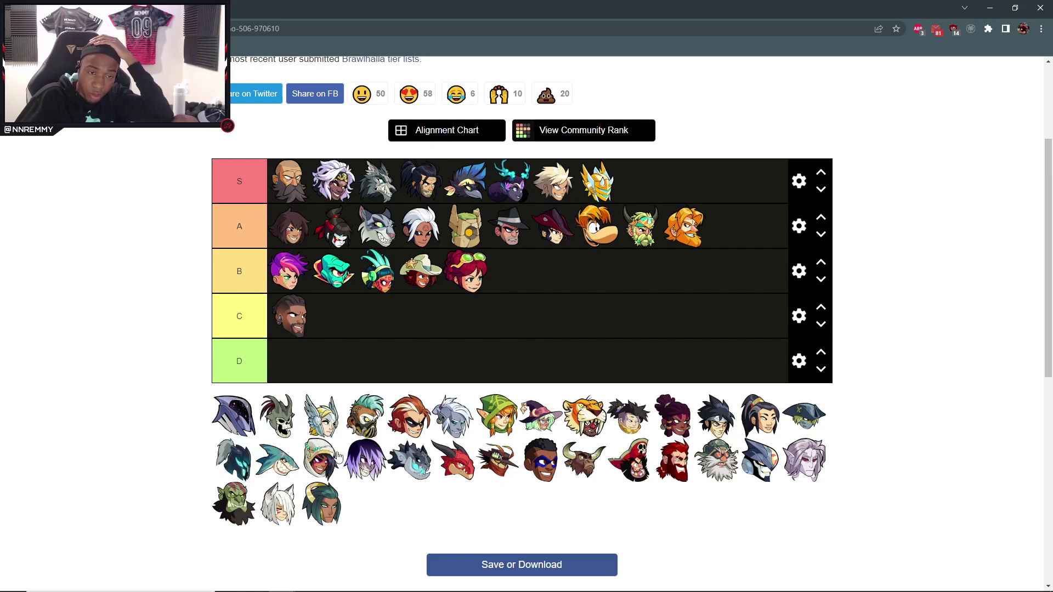
pyautogui.moveTo(724, 466); pyautogui.dragTo(754, 222)
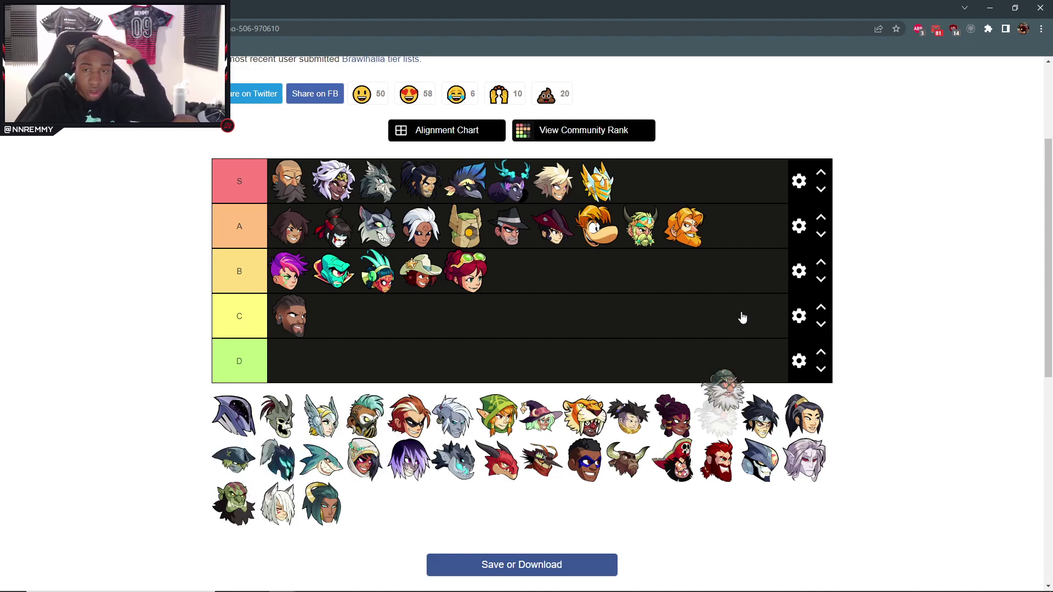
pyautogui.moveTo(806, 447); pyautogui.dragTo(615, 272)
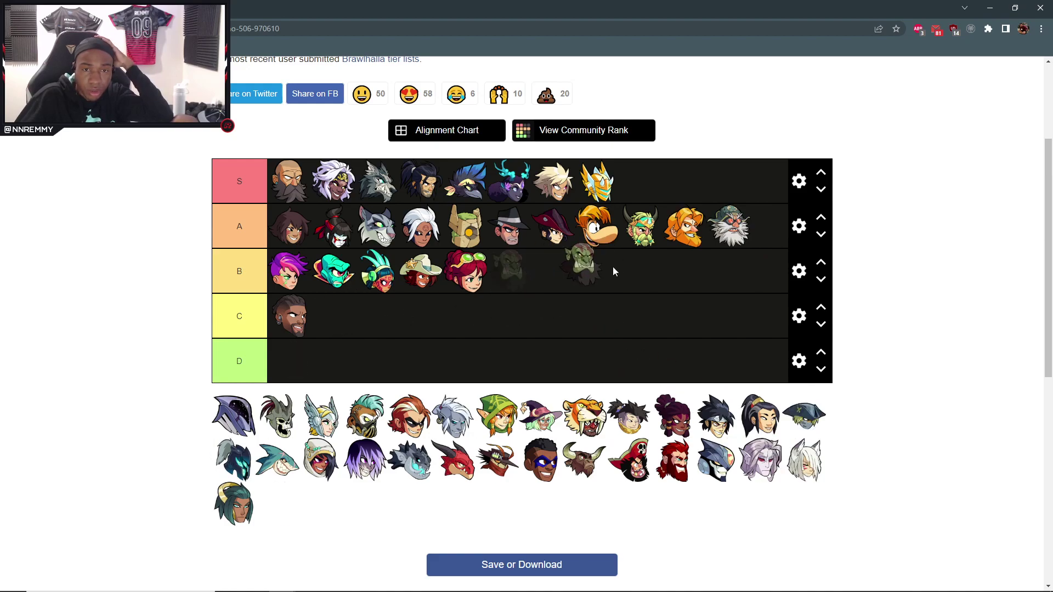
pyautogui.moveTo(615, 272)
pyautogui.mouseDown()
pyautogui.moveTo(529, 284)
pyautogui.moveTo(646, 262)
pyautogui.moveTo(580, 282)
pyautogui.moveTo(647, 272)
pyautogui.moveTo(500, 275)
pyautogui.mouseUp()
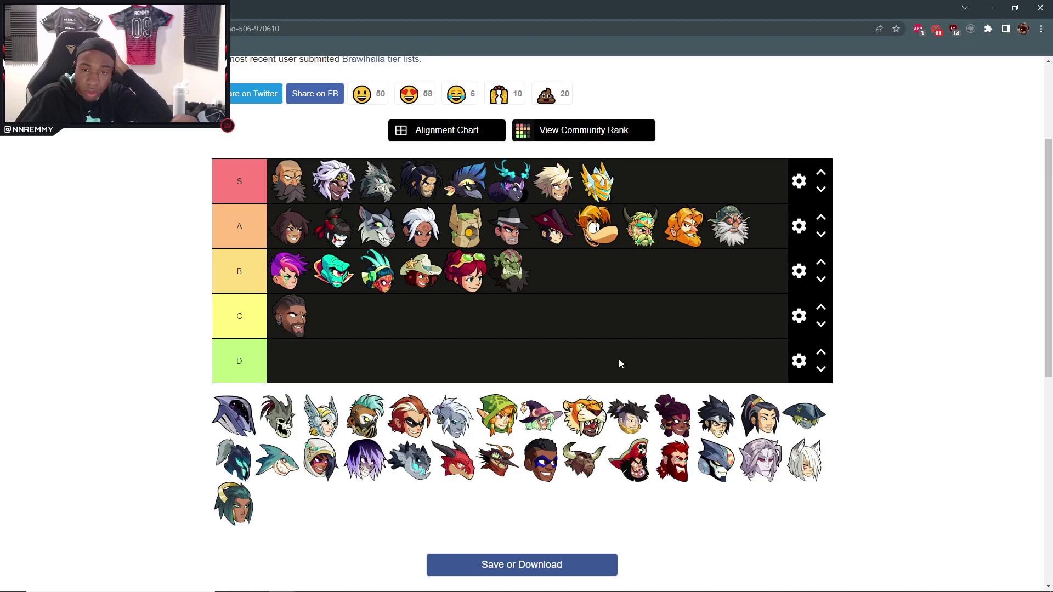
# Add the black-haired legend to the end of S and the red dragon second in B.
pyautogui.moveTo(629, 415); pyautogui.dragTo(639, 183)
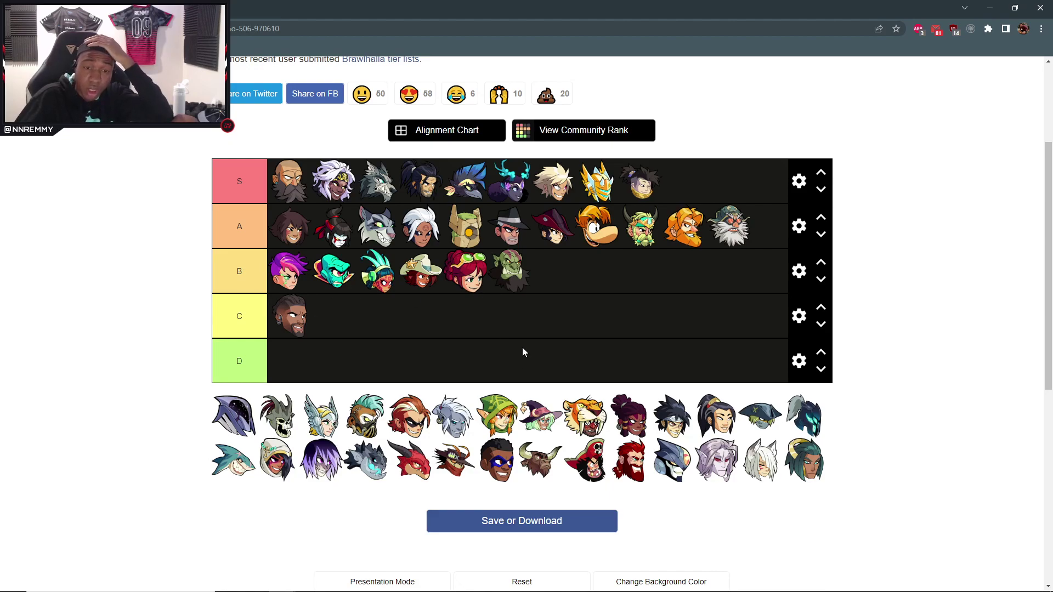
pyautogui.moveTo(412, 471); pyautogui.dragTo(535, 285)
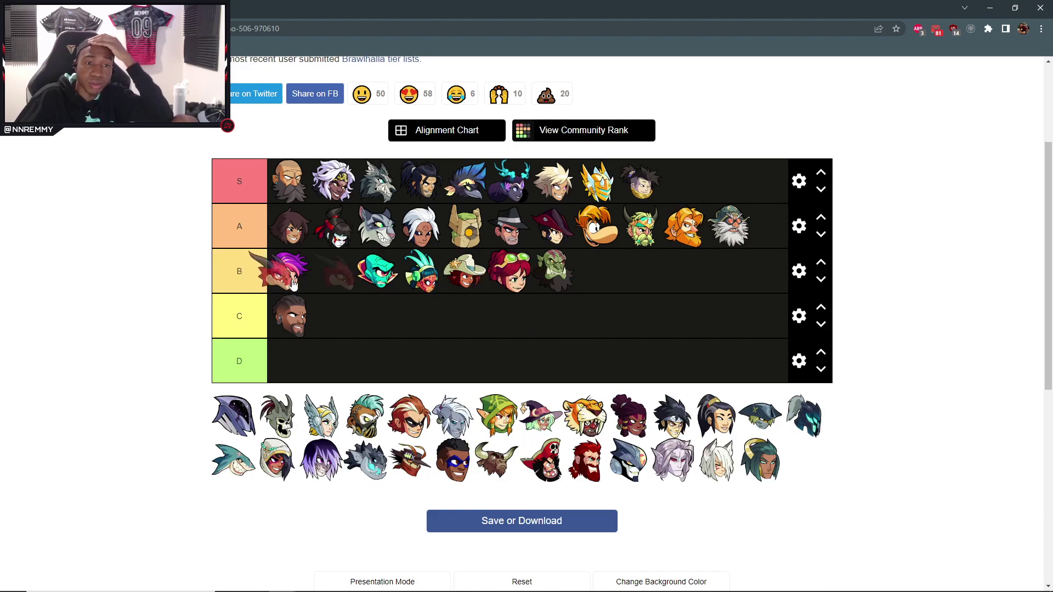
pyautogui.moveTo(535, 285); pyautogui.dragTo(324, 274)
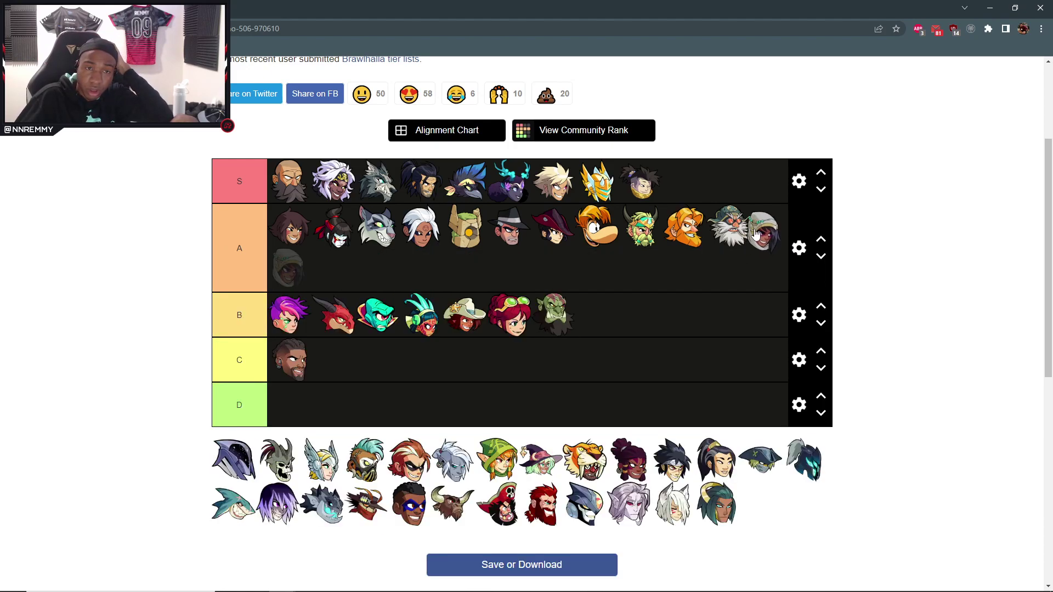
# Add the hooded woman, purple-haired and grey dragon legends to A, and the hooded purple one to S's end.
pyautogui.moveTo(267, 459)
pyautogui.mouseDown()
pyautogui.moveTo(307, 272)
pyautogui.moveTo(229, 229)
pyautogui.mouseUp()
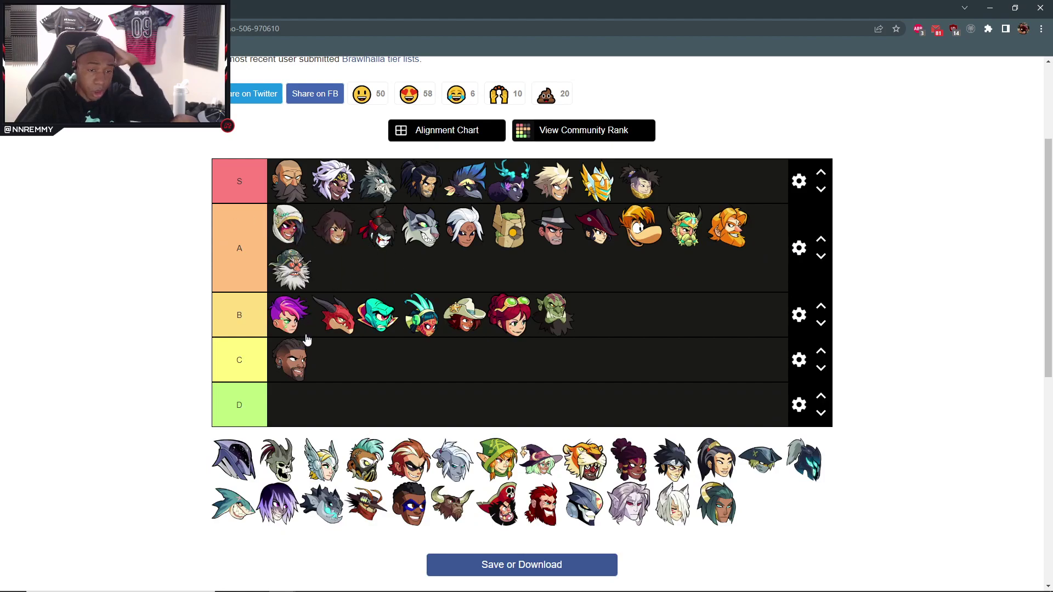
pyautogui.moveTo(277, 504)
pyautogui.mouseDown()
pyautogui.moveTo(360, 280)
pyautogui.moveTo(334, 274)
pyautogui.mouseUp()
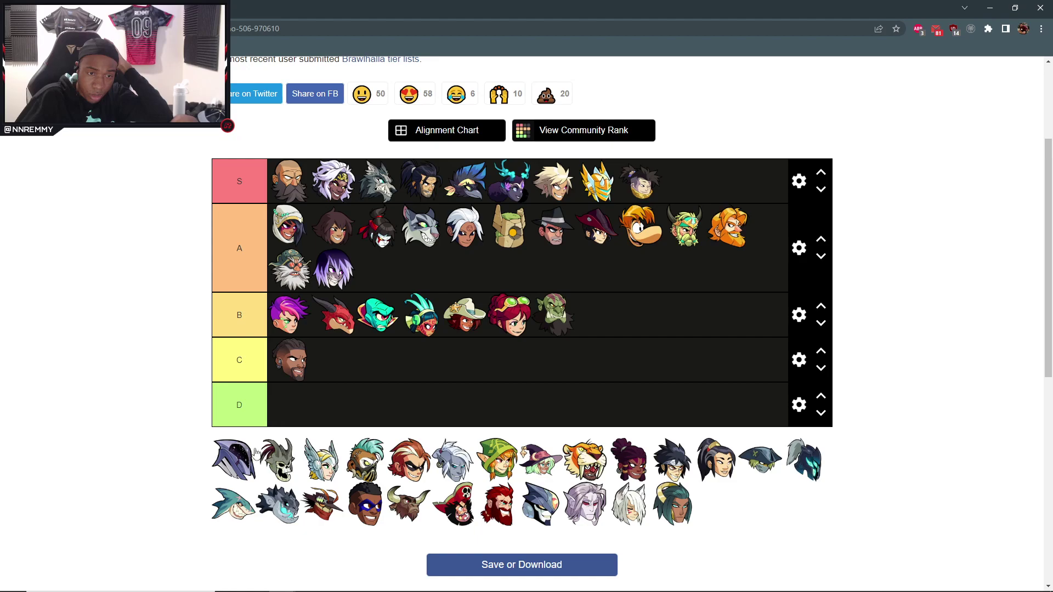
pyautogui.moveTo(255, 453); pyautogui.dragTo(685, 181)
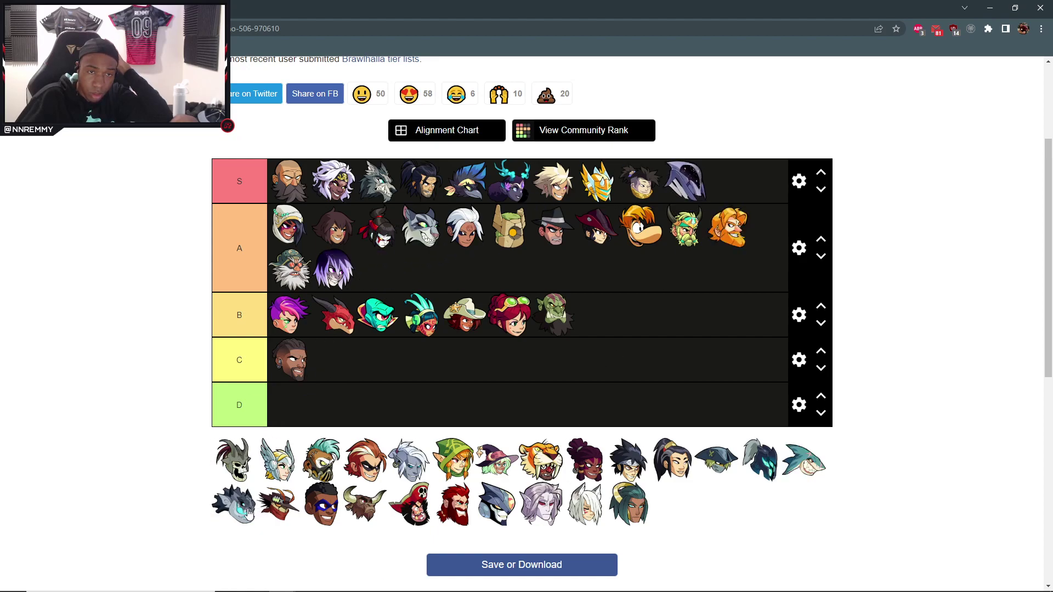
pyautogui.moveTo(248, 513); pyautogui.dragTo(408, 264)
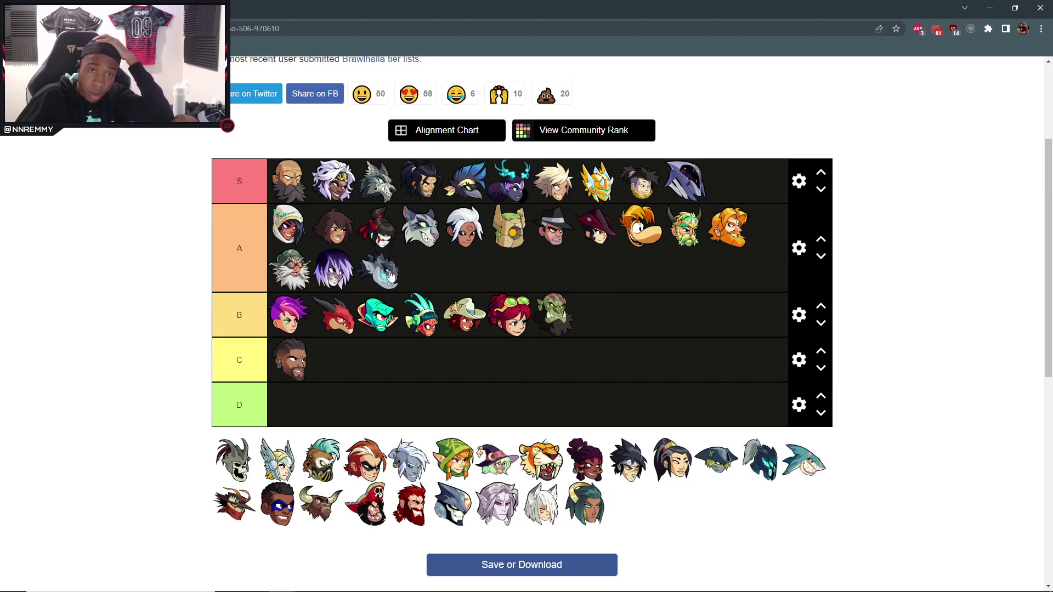
pyautogui.moveTo(408, 263)
pyautogui.mouseDown()
pyautogui.moveTo(650, 244)
pyautogui.moveTo(598, 230)
pyautogui.mouseUp()
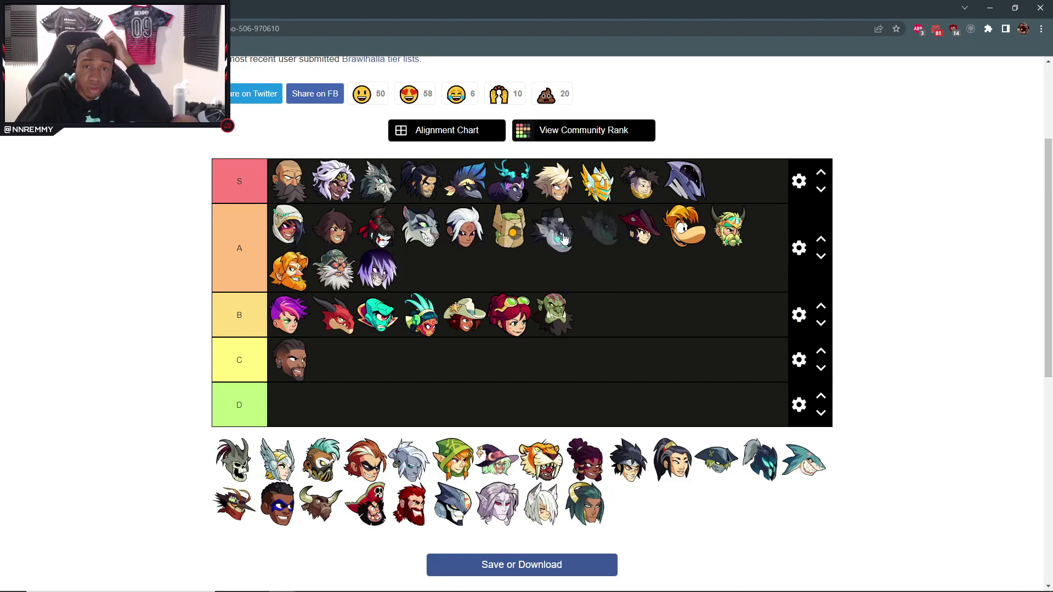
# Put the dark-skinned legend at the end of A's first row and the skull-hat pirate in its second row.
pyautogui.moveTo(585, 459)
pyautogui.mouseDown()
pyautogui.moveTo(630, 253)
pyautogui.moveTo(738, 216)
pyautogui.mouseUp()
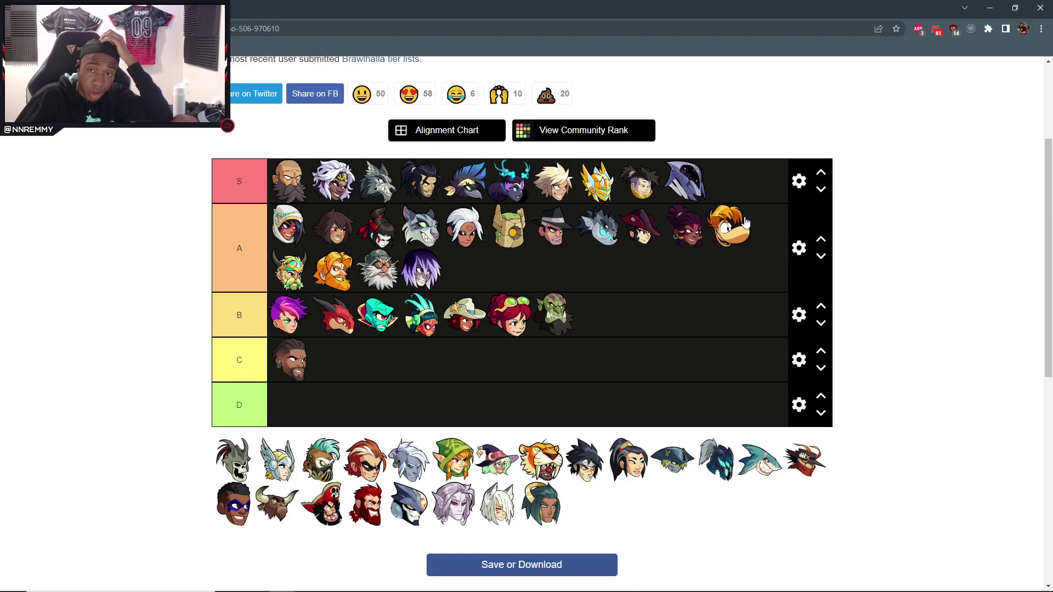
pyautogui.moveTo(738, 217); pyautogui.dragTo(735, 222)
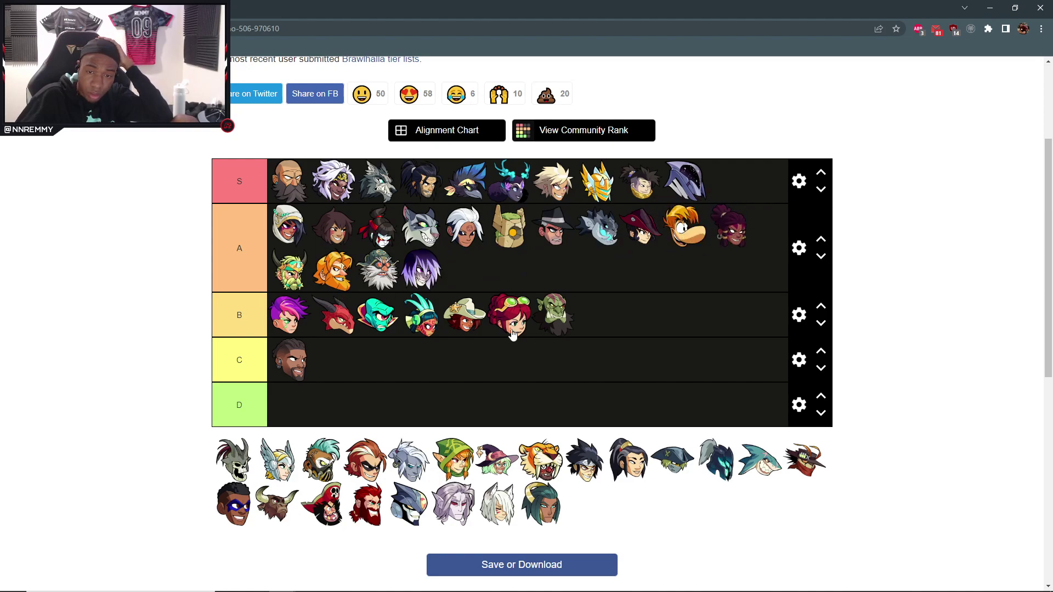
pyautogui.moveTo(628, 458)
pyautogui.mouseDown()
pyautogui.moveTo(616, 431)
pyautogui.moveTo(599, 442)
pyautogui.mouseUp()
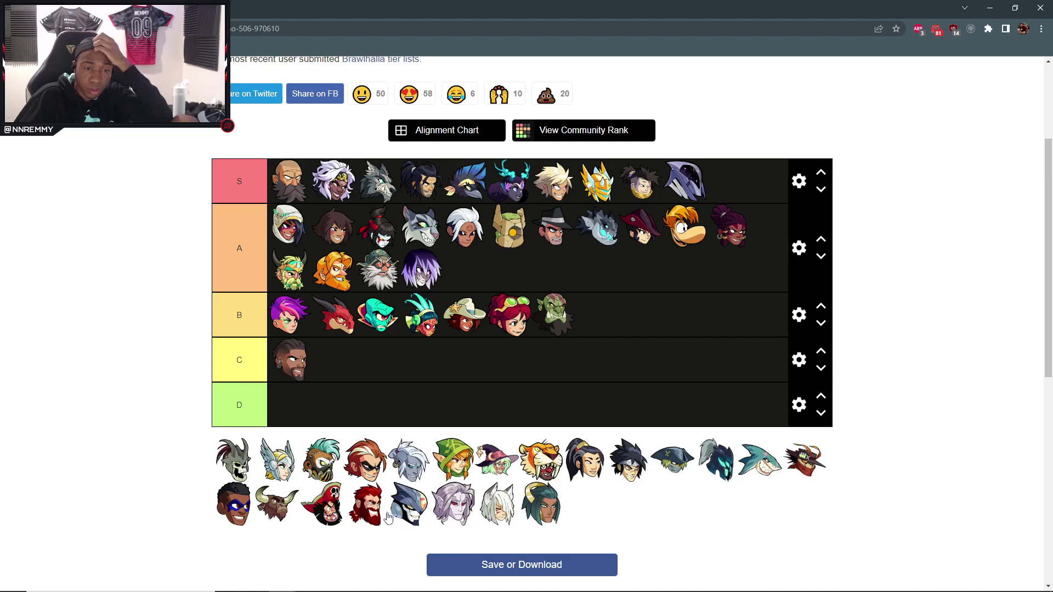
pyautogui.moveTo(326, 515); pyautogui.dragTo(472, 271)
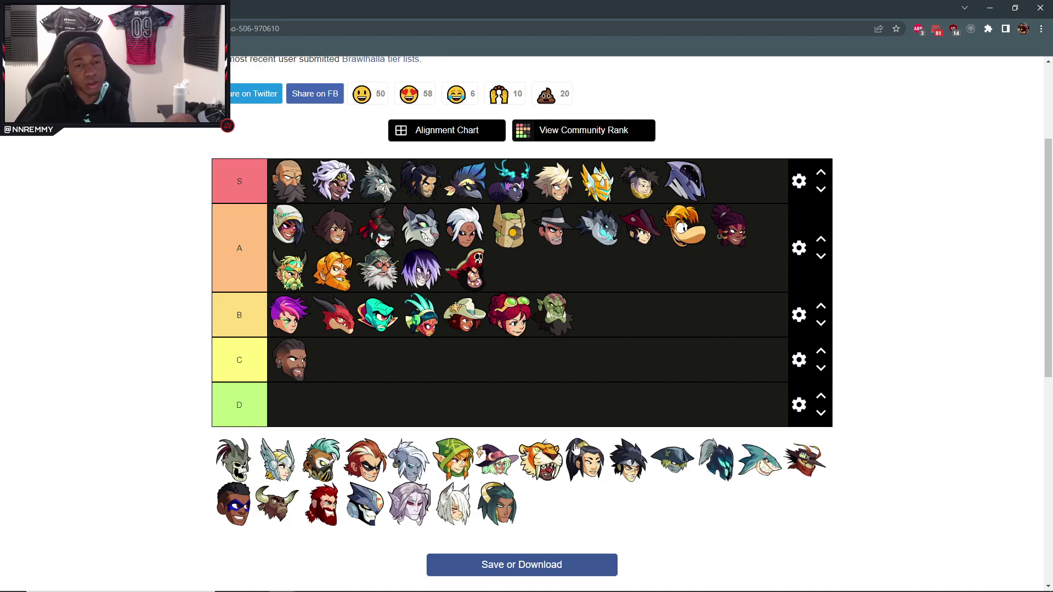
# Add the ponytail legend to B, moving it to the front, and the dark-haired one to S's end.
pyautogui.moveTo(575, 449); pyautogui.dragTo(613, 313)
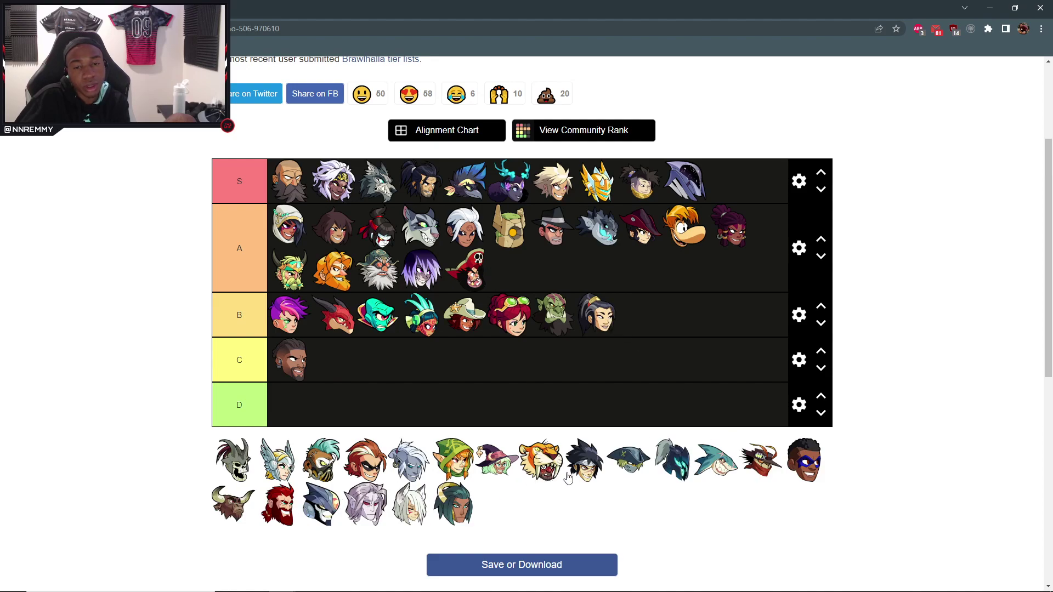
pyautogui.moveTo(568, 479); pyautogui.dragTo(749, 198)
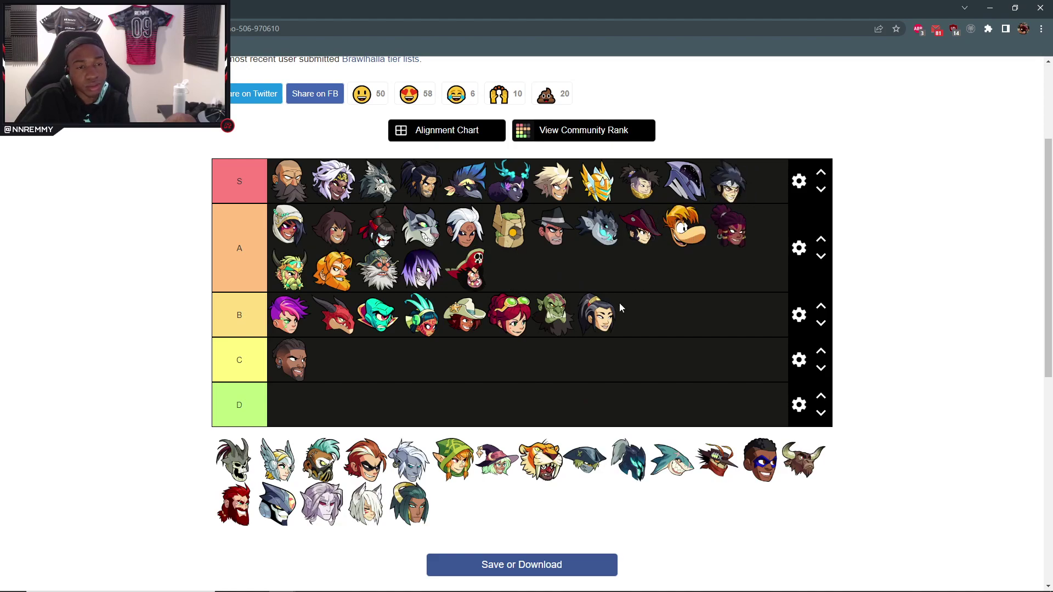
pyautogui.moveTo(613, 320); pyautogui.dragTo(288, 320)
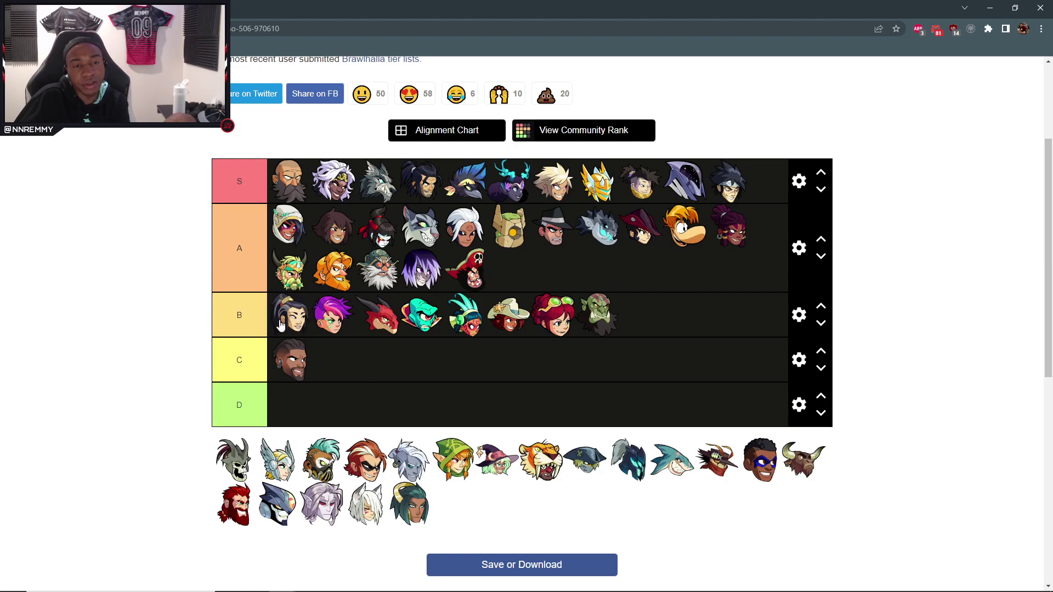
pyautogui.moveTo(279, 321); pyautogui.dragTo(282, 324)
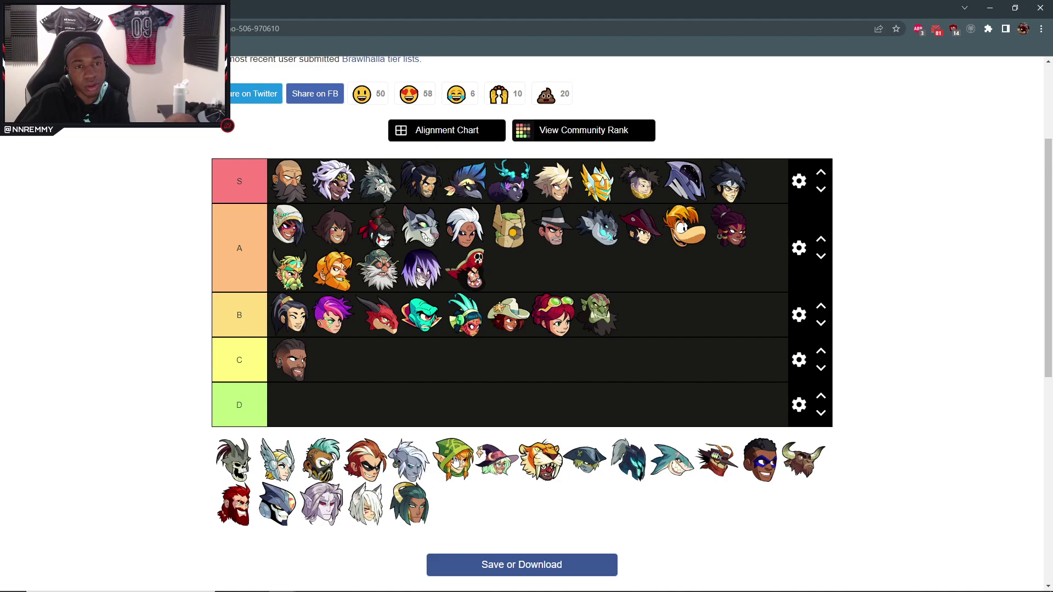
# Put the green-hooded and armored legends third and fourth in A, and the pale grey-haired one in B.
pyautogui.moveTo(454, 462); pyautogui.dragTo(392, 231)
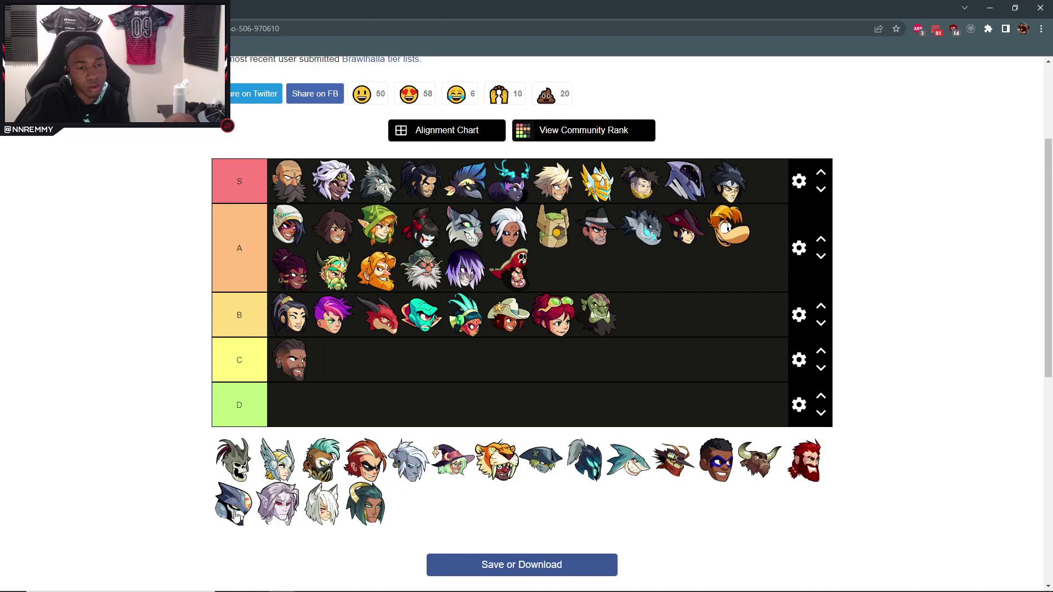
pyautogui.moveTo(235, 515); pyautogui.dragTo(422, 226)
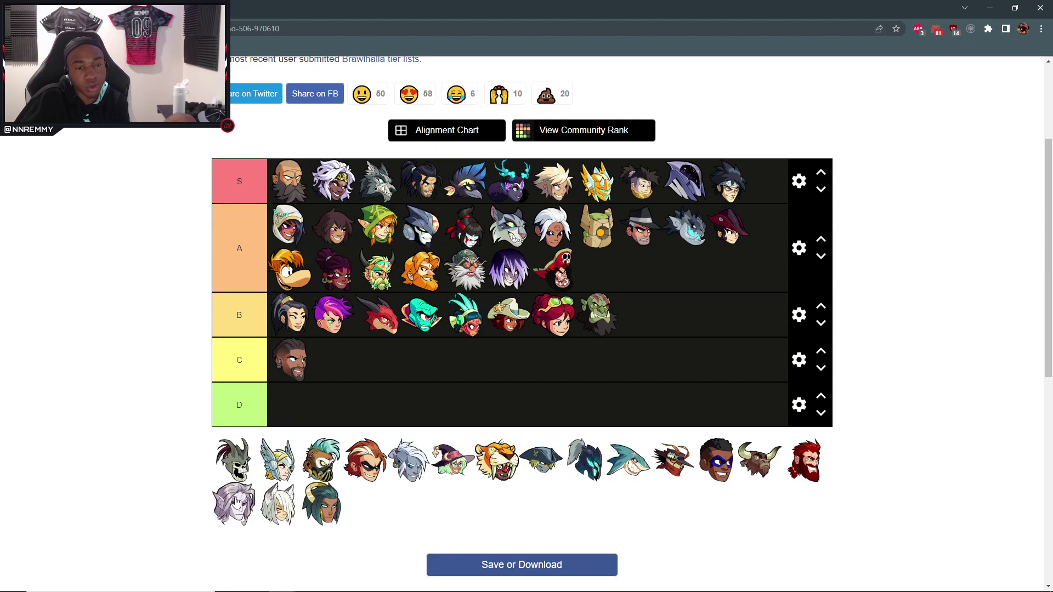
pyautogui.moveTo(236, 502)
pyautogui.mouseDown()
pyautogui.moveTo(658, 311)
pyautogui.moveTo(300, 324)
pyautogui.mouseUp()
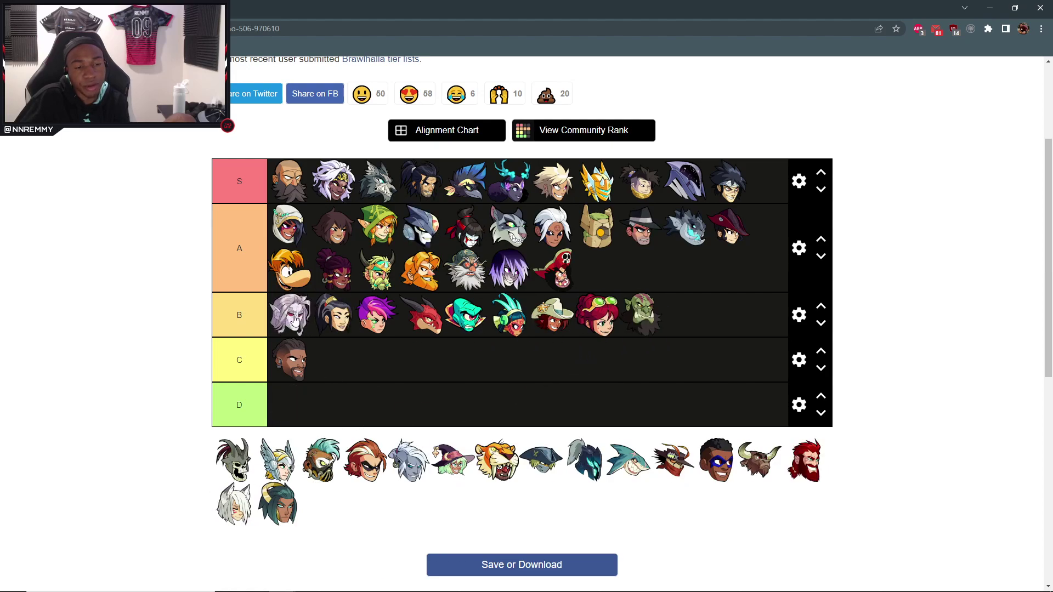
# Add the horned skull, winged-helmet, teal-haired masked and red-bearded legends to the A tier.
pyautogui.moveTo(230, 463); pyautogui.dragTo(598, 268)
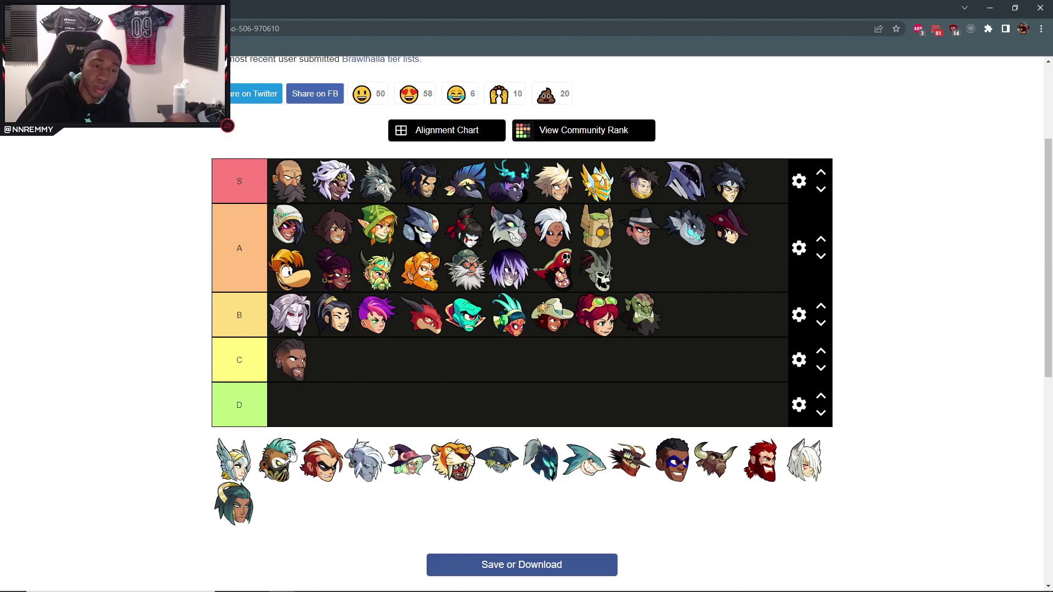
pyautogui.moveTo(239, 463); pyautogui.dragTo(698, 274)
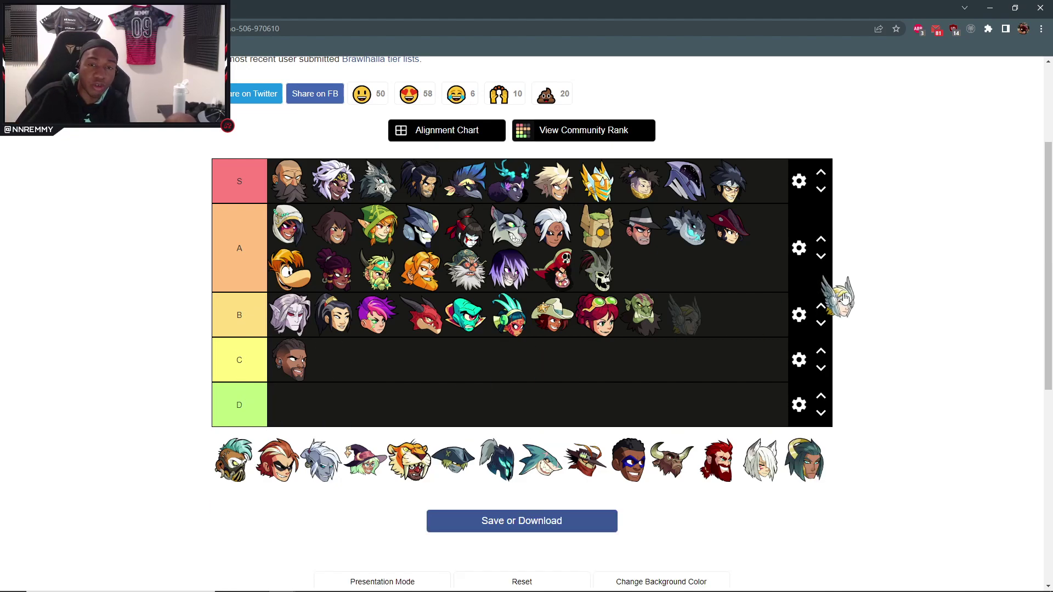
pyautogui.moveTo(245, 469); pyautogui.dragTo(684, 274)
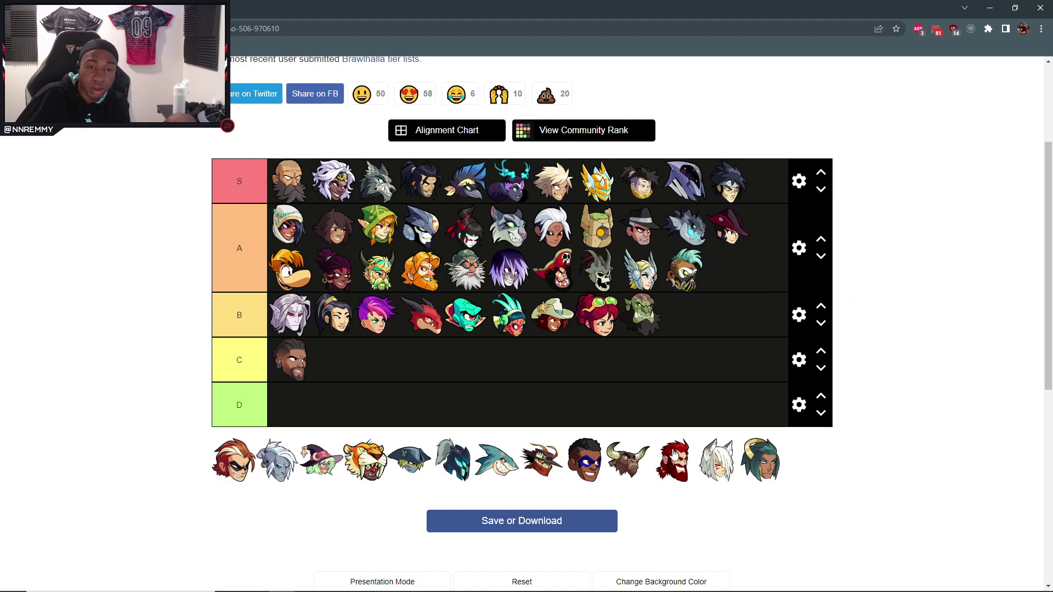
pyautogui.moveTo(675, 453); pyautogui.dragTo(733, 272)
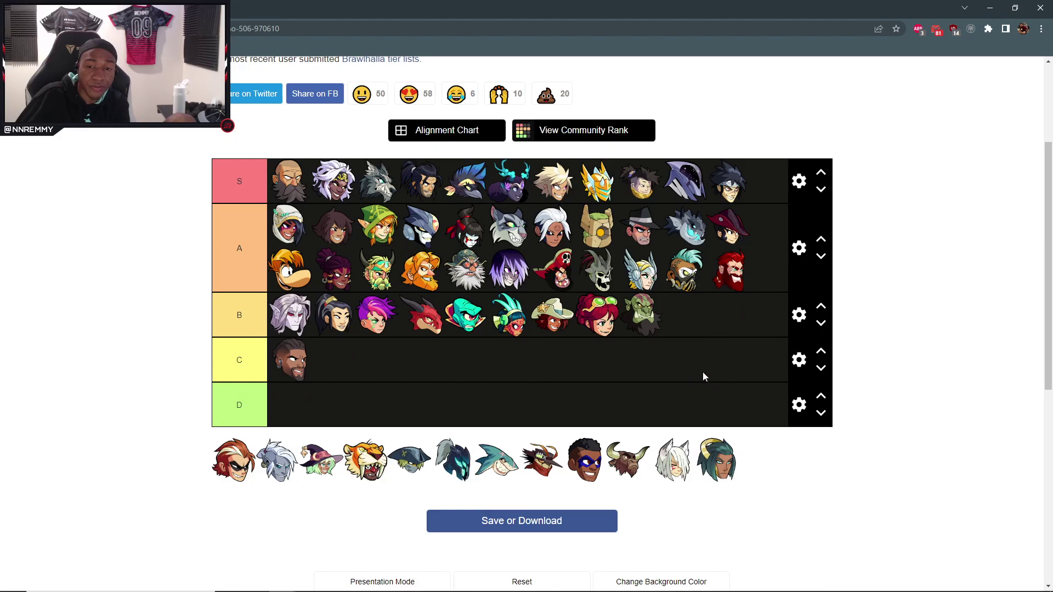
# Add the horned hat and red-haired sunglasses legends to A, and swap the grey-haired and winged-helmet ones.
pyautogui.moveTo(539, 471); pyautogui.dragTo(737, 304)
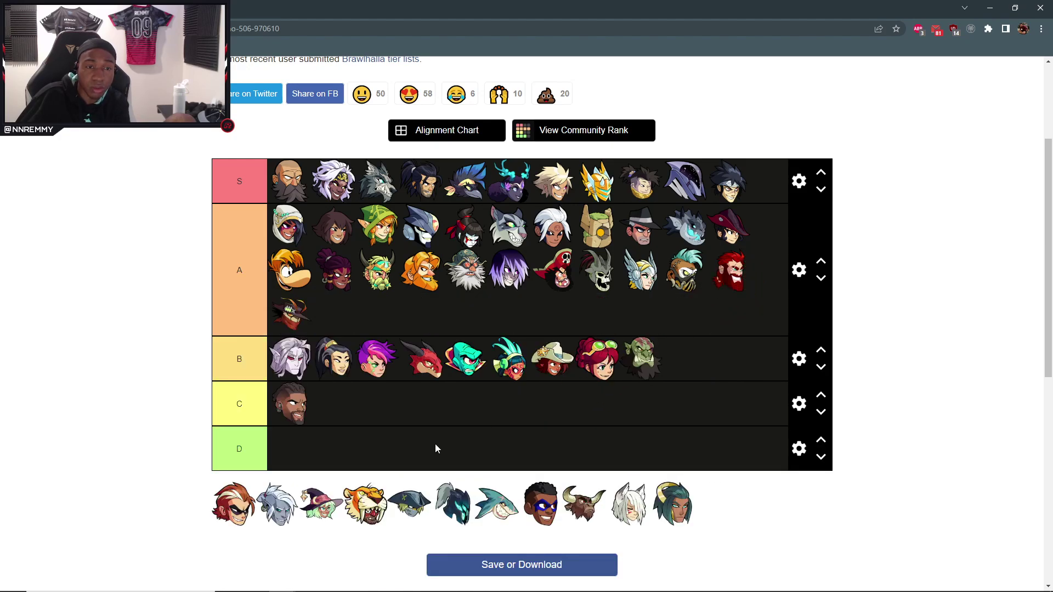
pyautogui.moveTo(235, 510); pyautogui.dragTo(283, 229)
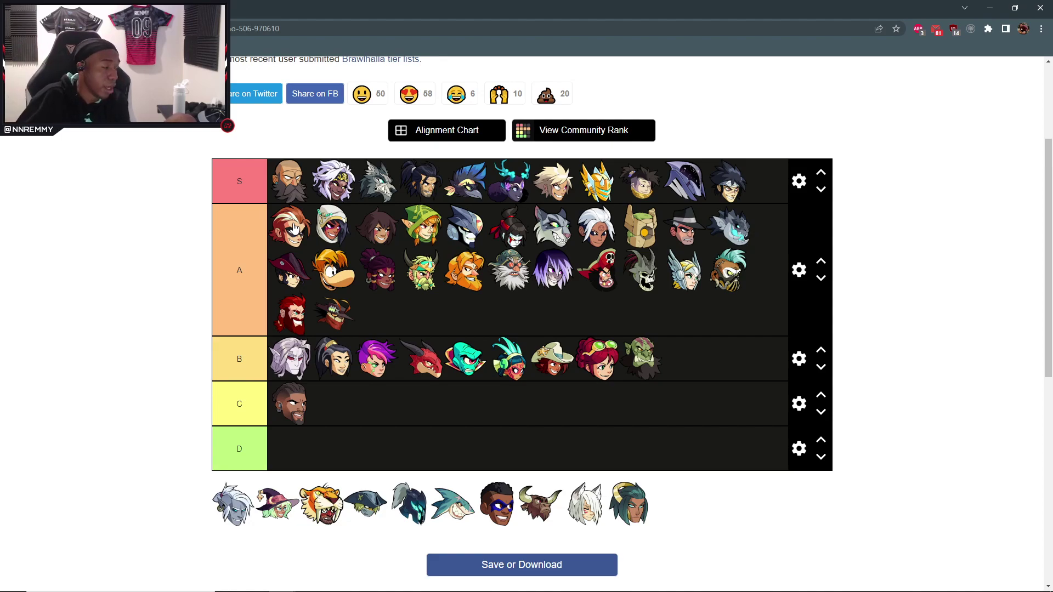
pyautogui.moveTo(240, 514); pyautogui.dragTo(442, 271)
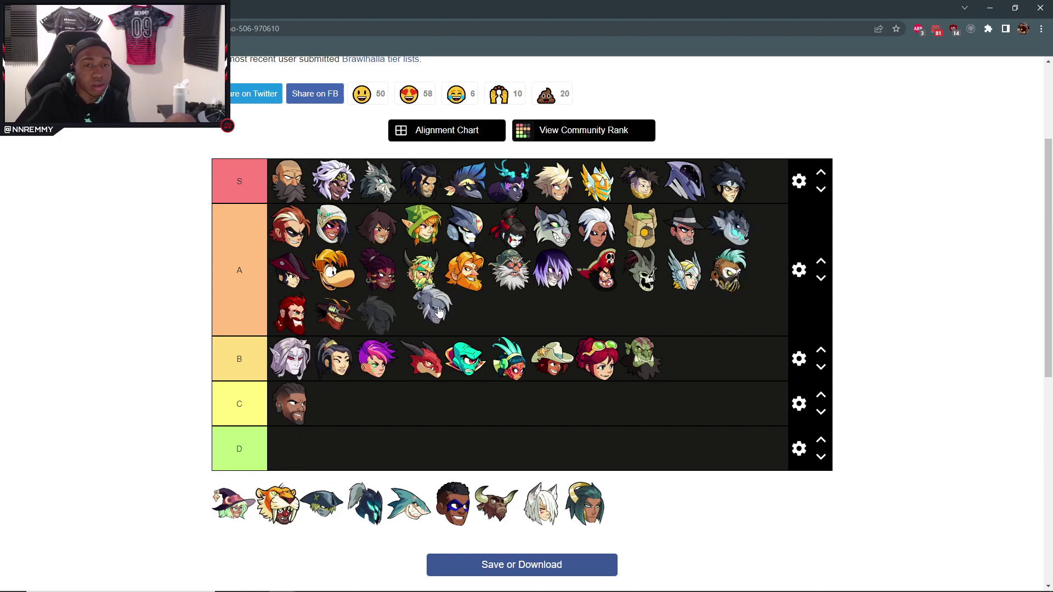
pyautogui.moveTo(442, 271)
pyautogui.mouseDown()
pyautogui.moveTo(687, 290)
pyautogui.moveTo(727, 274)
pyautogui.mouseUp()
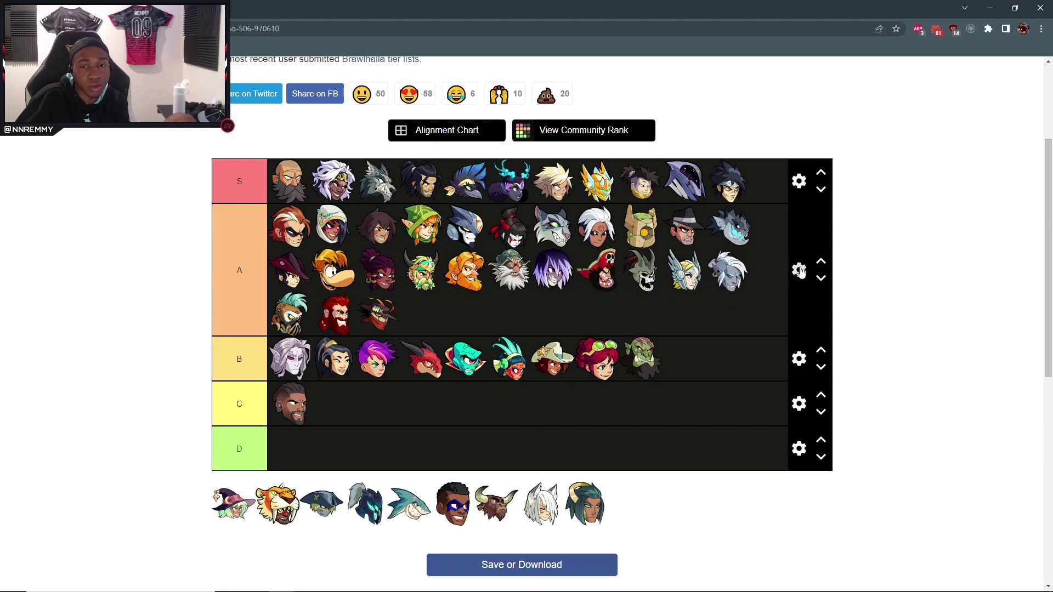
pyautogui.moveTo(800, 270); pyautogui.dragTo(630, 269)
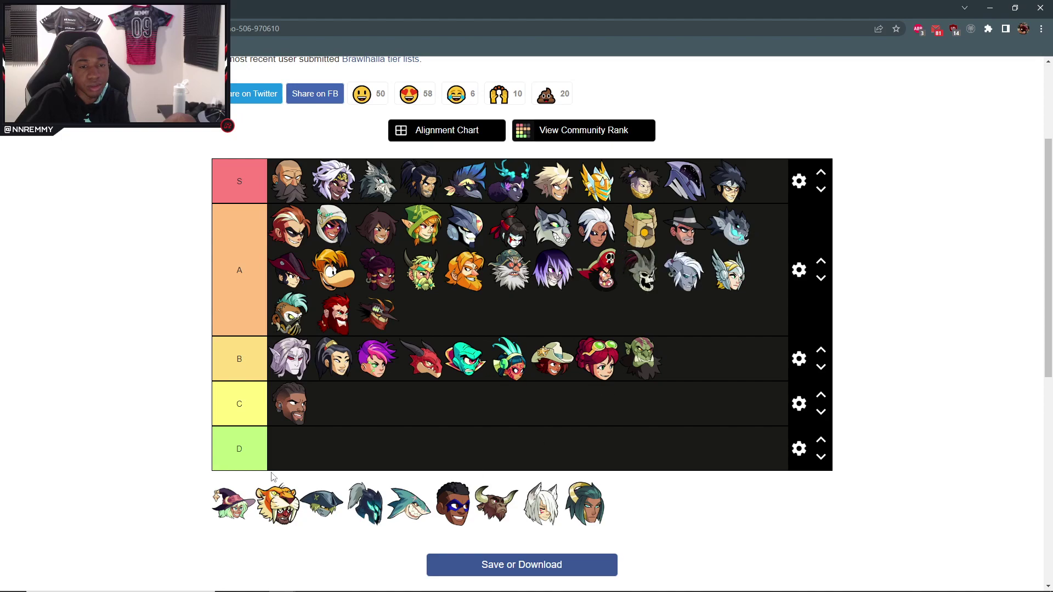
# Move the tiger, blue-masked and one more pool legend into the A tier.
pyautogui.moveTo(276, 502); pyautogui.dragTo(462, 318)
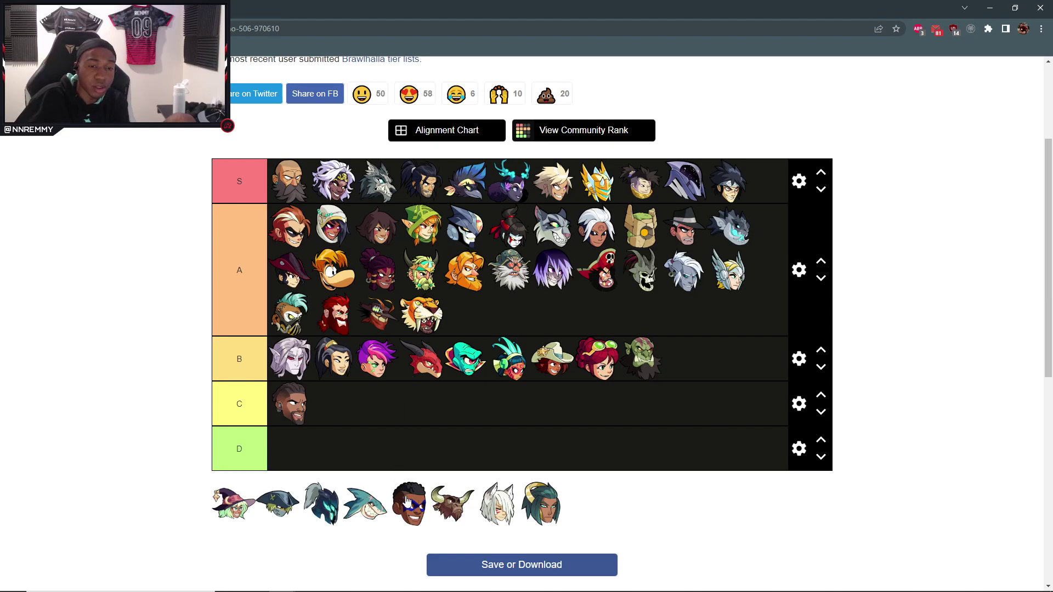
pyautogui.moveTo(407, 502)
pyautogui.mouseDown()
pyautogui.moveTo(534, 302)
pyautogui.moveTo(688, 291)
pyautogui.moveTo(564, 286)
pyautogui.mouseUp()
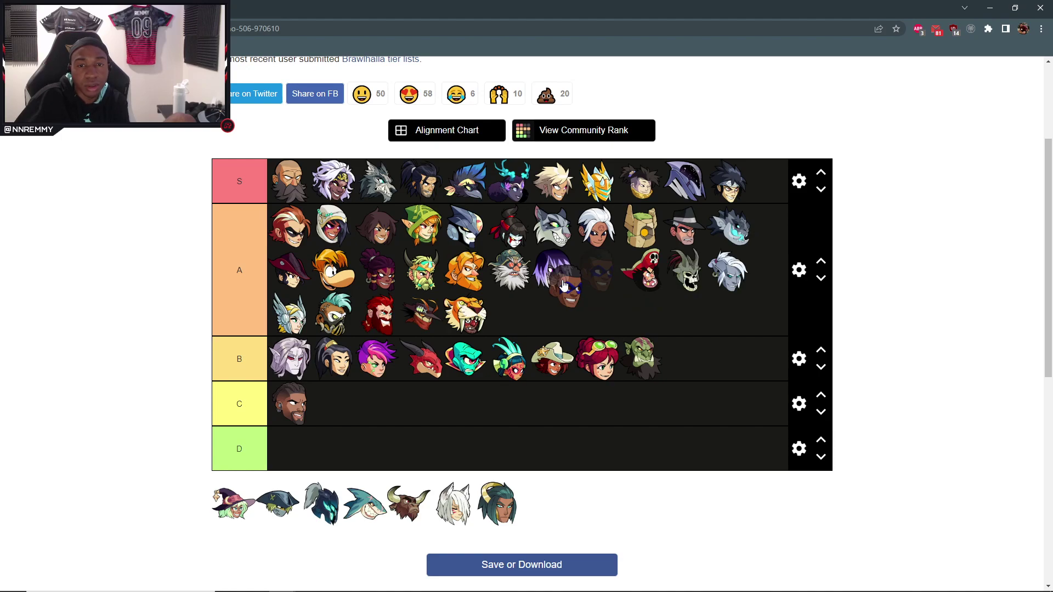
pyautogui.moveTo(564, 285); pyautogui.dragTo(568, 272)
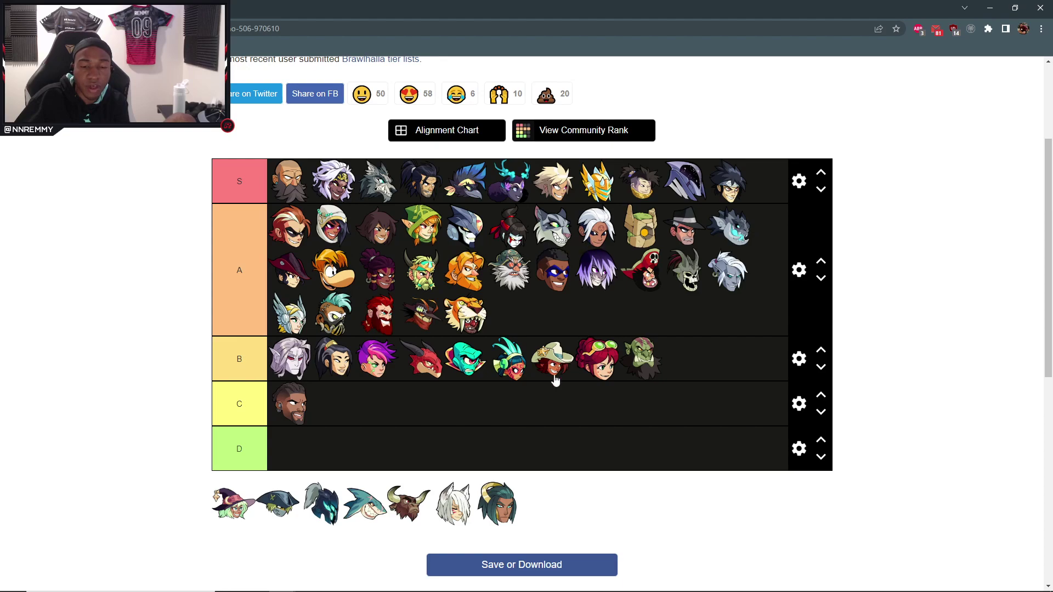
pyautogui.moveTo(484, 493)
pyautogui.mouseDown()
pyautogui.moveTo(538, 312)
pyautogui.moveTo(445, 235)
pyautogui.mouseUp()
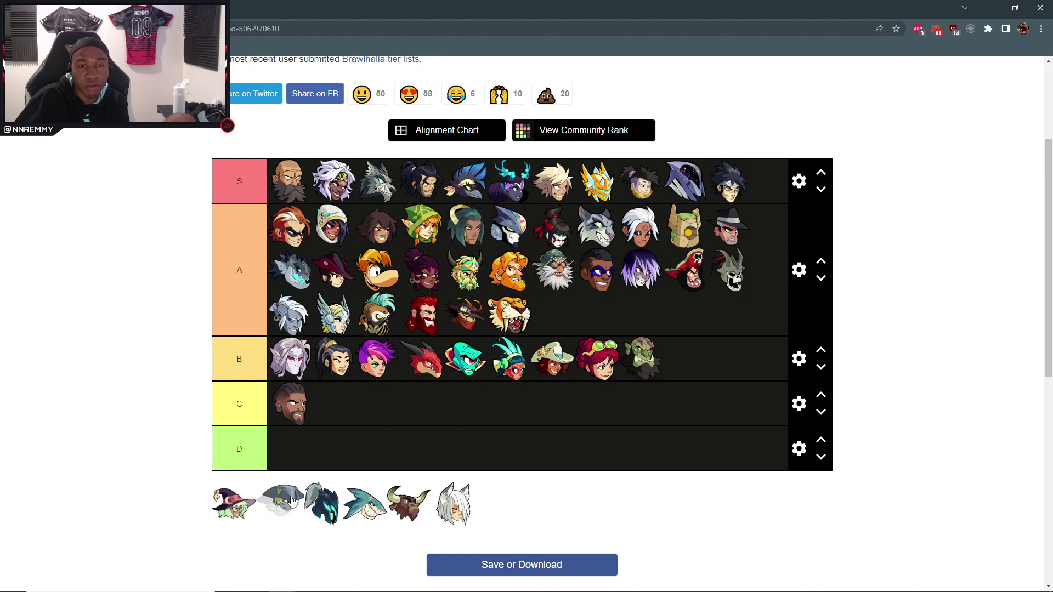
# Put the pirate first in B, the witch in S, helmeted and shark in C, white-haired in A.
pyautogui.moveTo(277, 501)
pyautogui.mouseDown()
pyautogui.moveTo(445, 410)
pyautogui.moveTo(332, 361)
pyautogui.mouseUp()
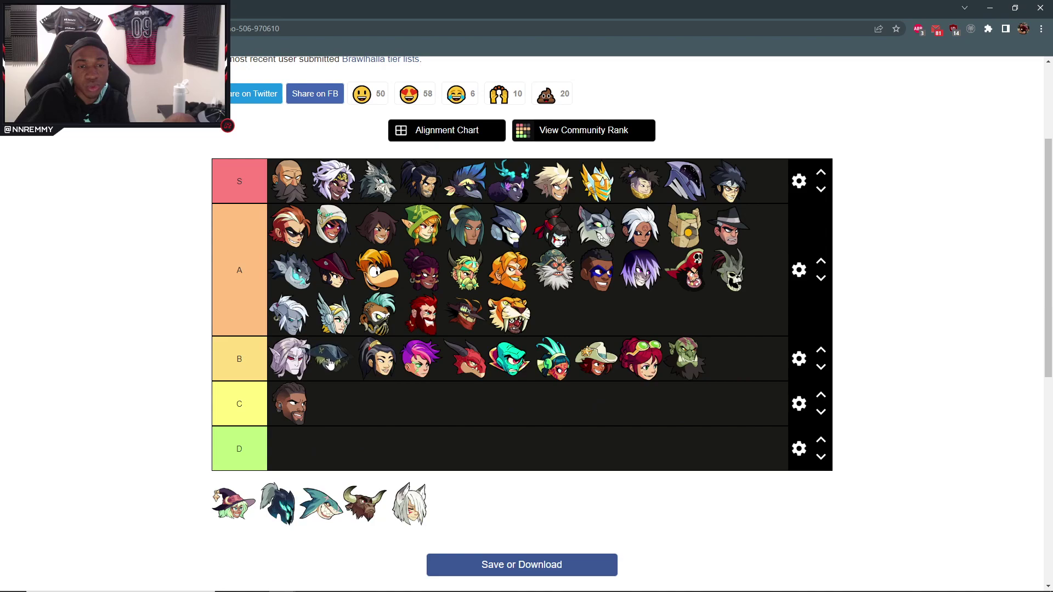
pyautogui.moveTo(332, 360); pyautogui.dragTo(264, 359)
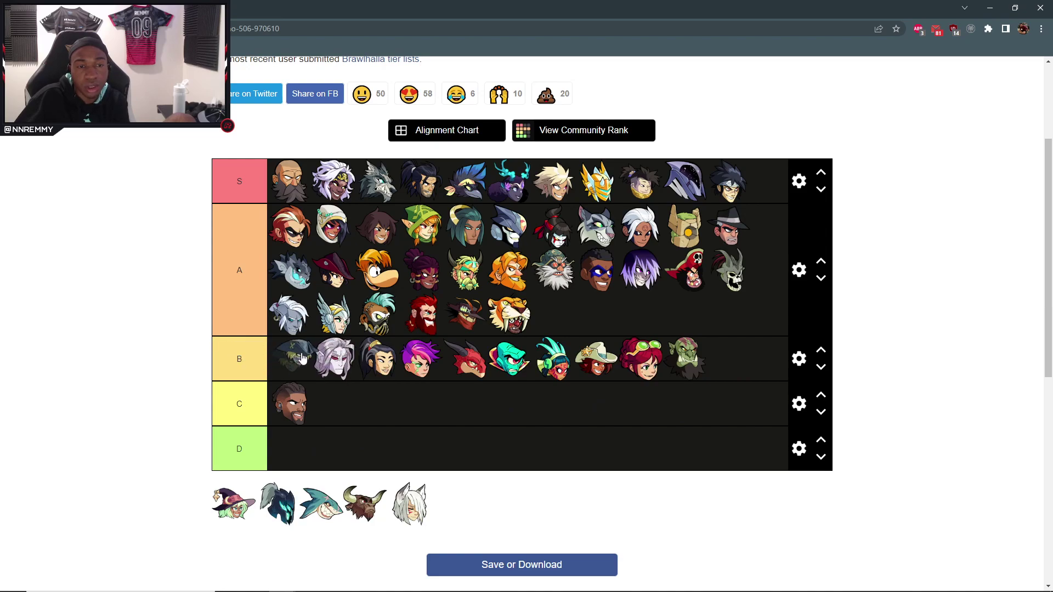
pyautogui.moveTo(244, 507); pyautogui.dragTo(763, 188)
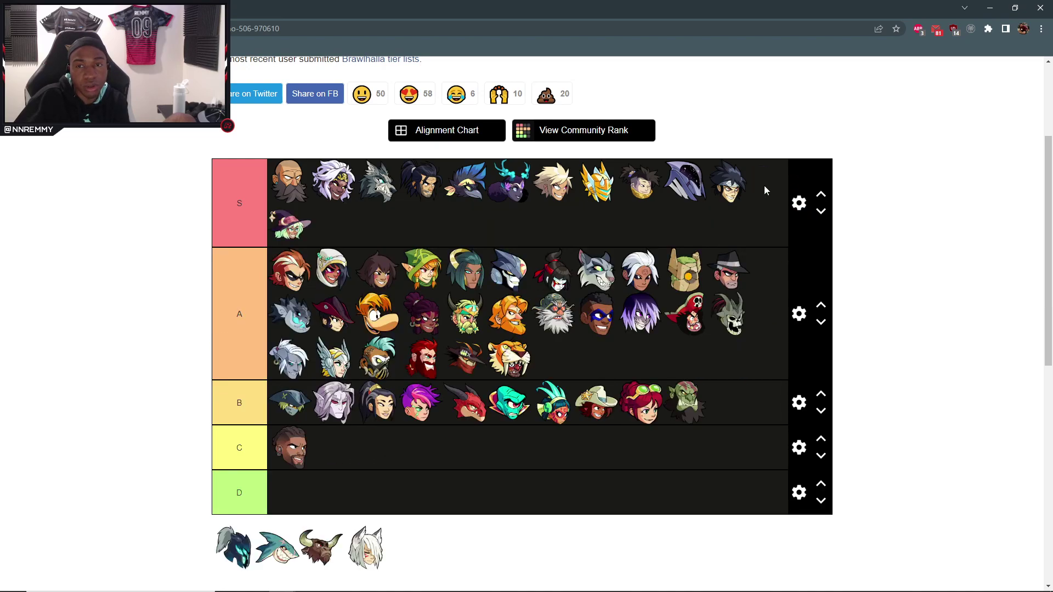
pyautogui.moveTo(236, 555); pyautogui.dragTo(335, 447)
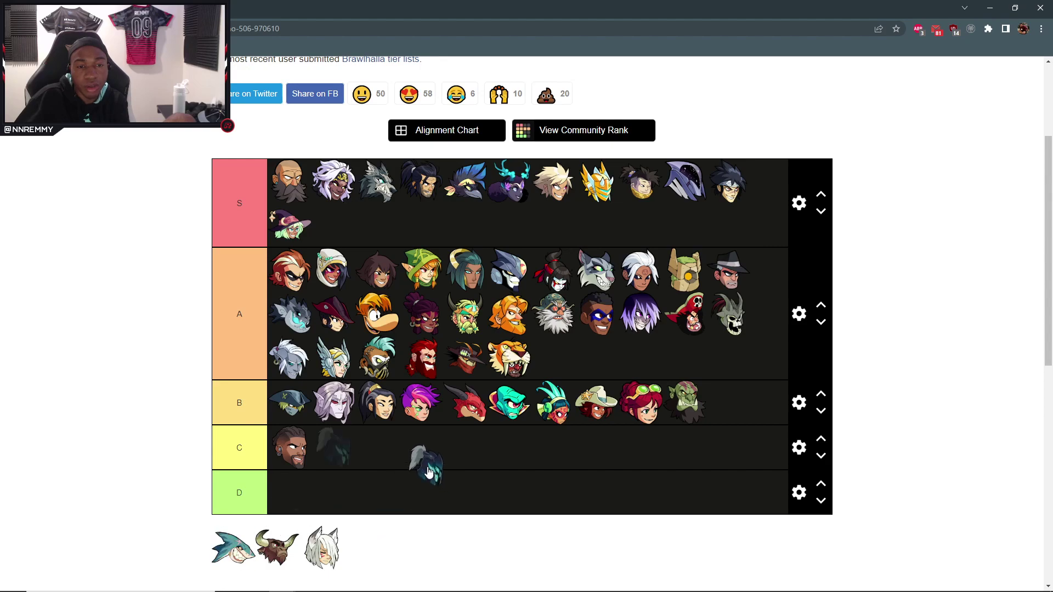
pyautogui.moveTo(241, 564); pyautogui.dragTo(335, 446)
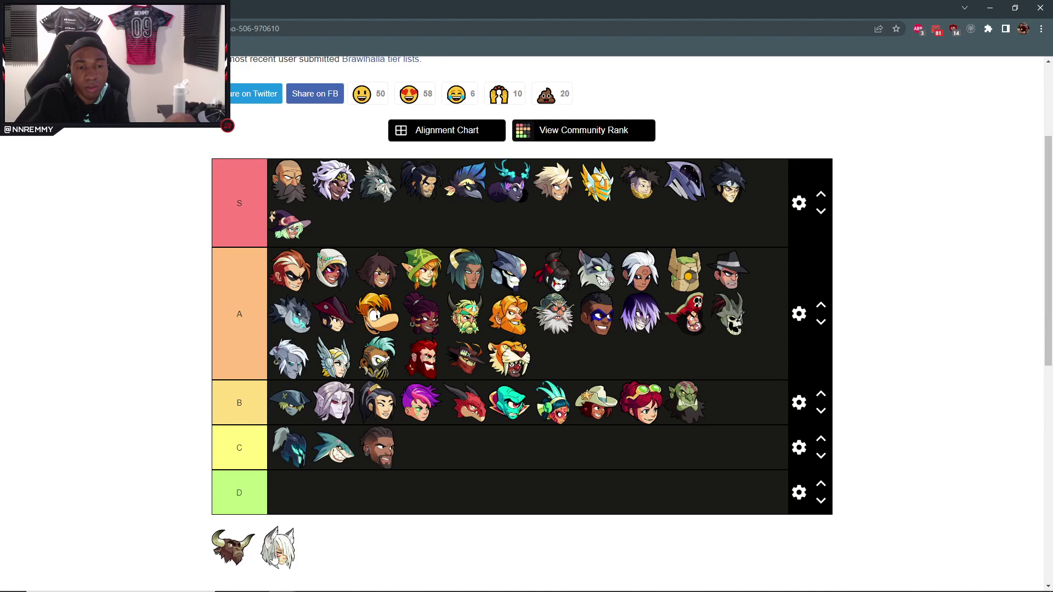
pyautogui.moveTo(277, 551); pyautogui.dragTo(554, 356)
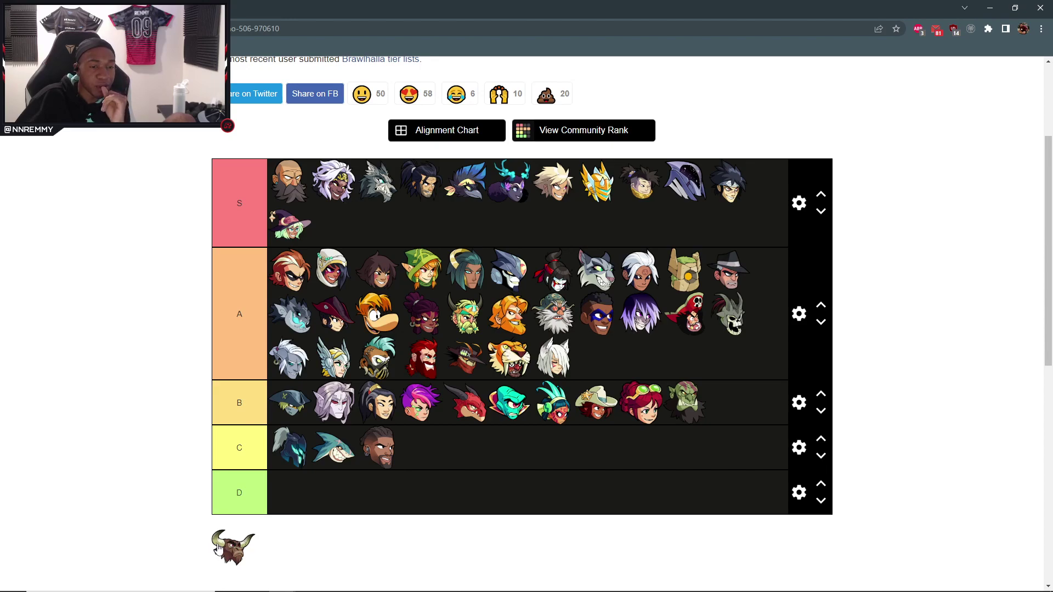
# Rank the bull legend in the A tier, then switch to the Spotify window.
pyautogui.moveTo(219, 547); pyautogui.dragTo(241, 551)
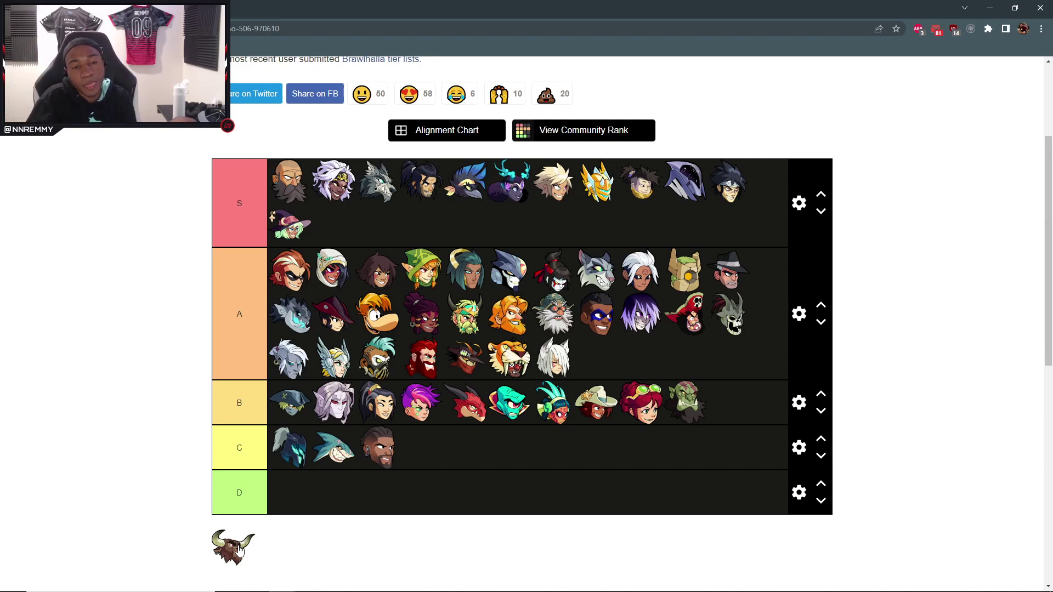
pyautogui.moveTo(240, 550); pyautogui.dragTo(595, 357)
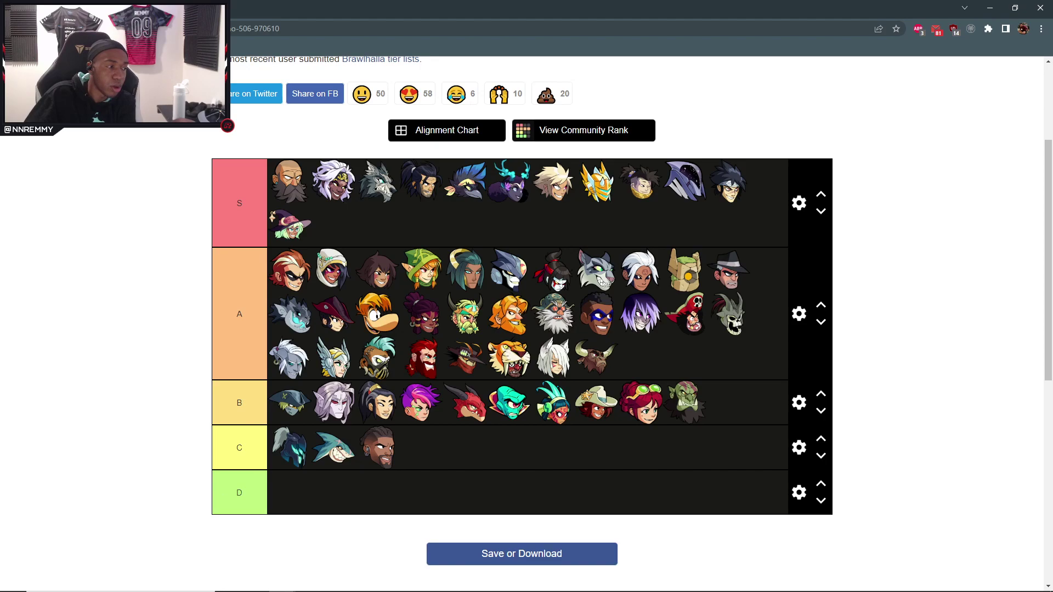
pyautogui.hotkey('alt', 'Tab')
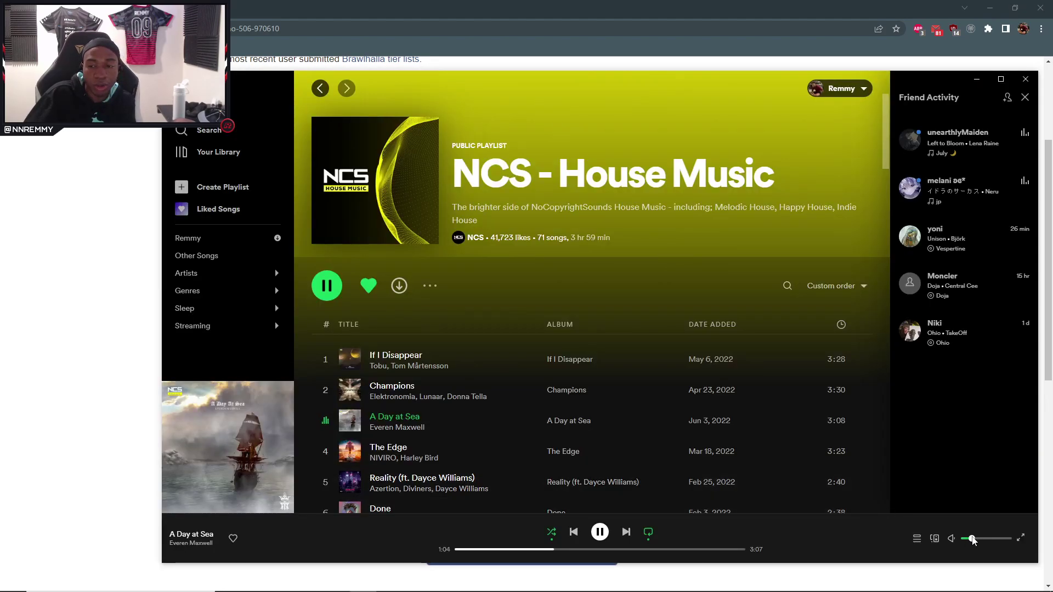
# Bring the TierMaker browser page back in front of Spotify.
pyautogui.click(96, 435)
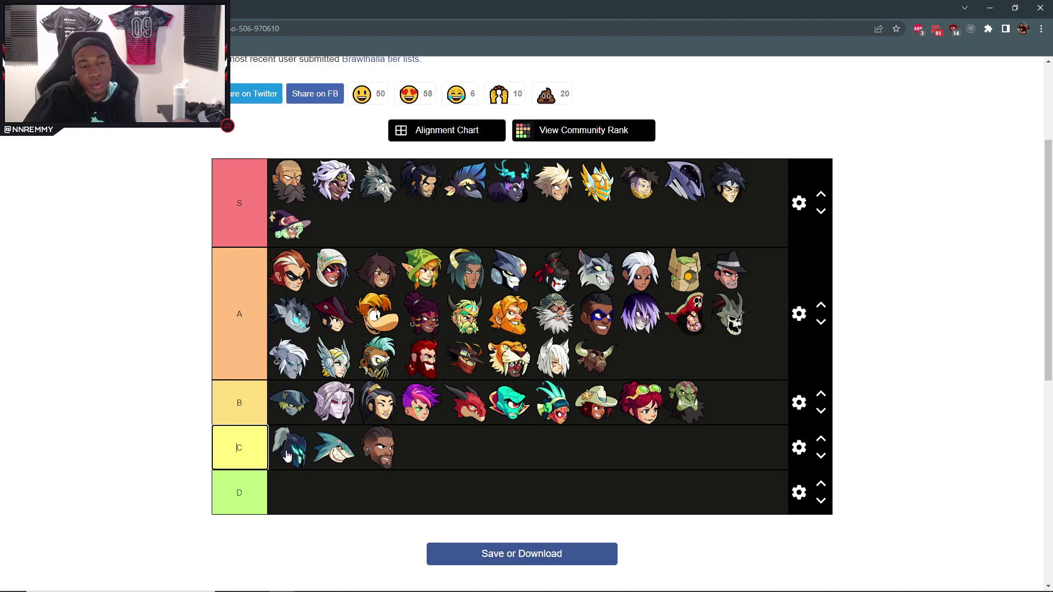
# Put the blue-haired legend first in S, the dark horned creature second, the gold-collared one last.
pyautogui.click(267, 527)
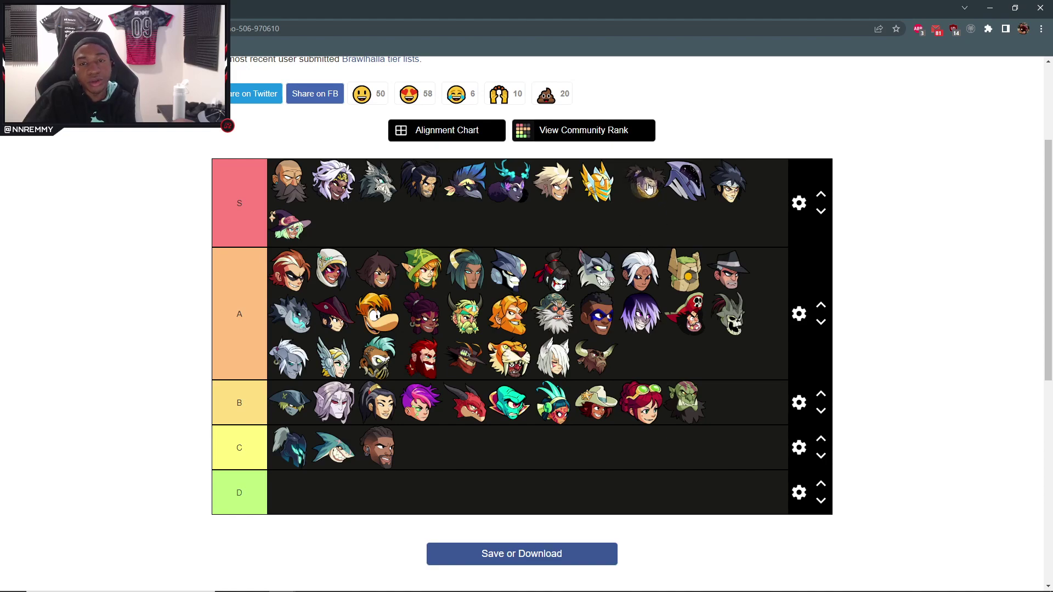
pyautogui.moveTo(647, 188); pyautogui.dragTo(649, 189)
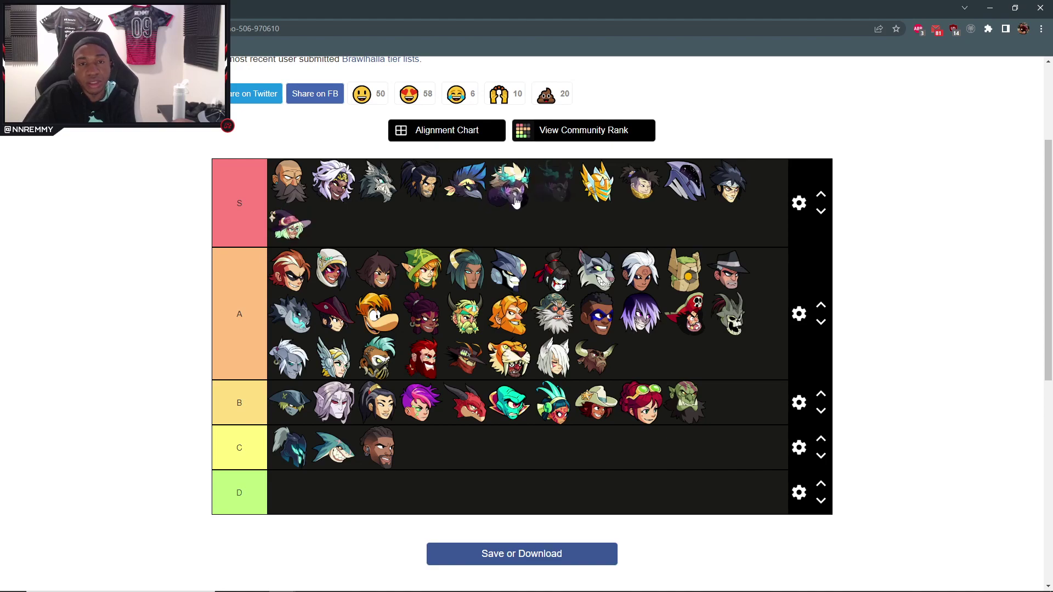
pyautogui.moveTo(513, 200)
pyautogui.mouseDown()
pyautogui.moveTo(529, 197)
pyautogui.moveTo(510, 187)
pyautogui.mouseUp()
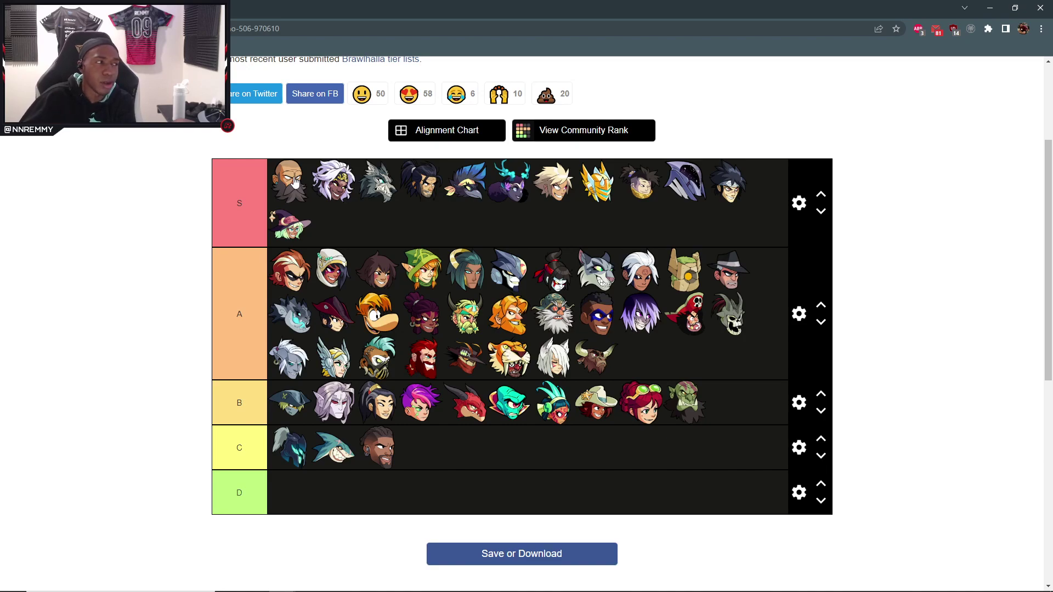
pyautogui.moveTo(325, 180); pyautogui.dragTo(290, 181)
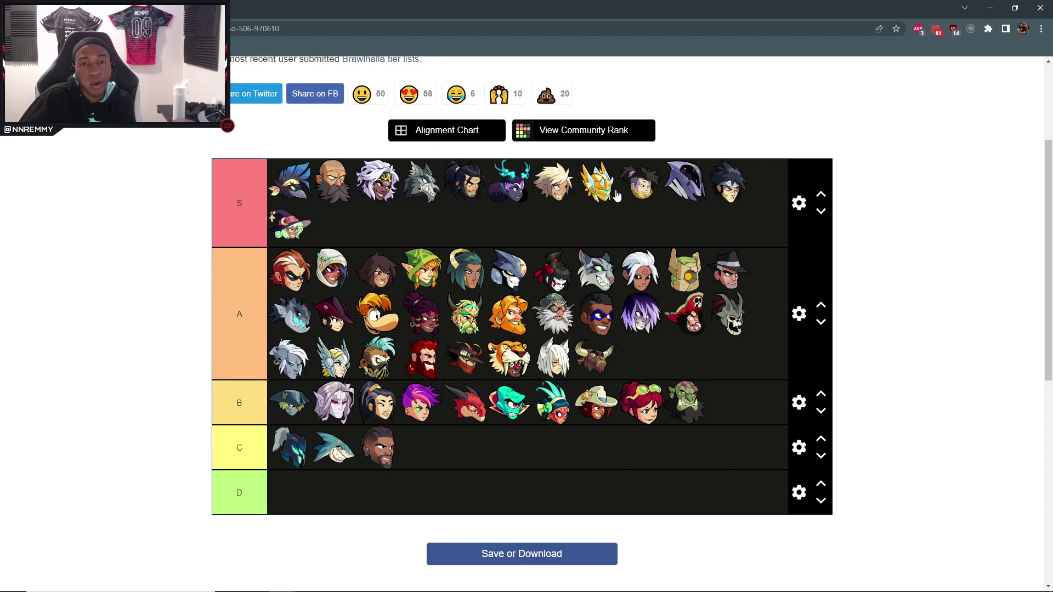
pyautogui.moveTo(624, 194); pyautogui.dragTo(477, 216)
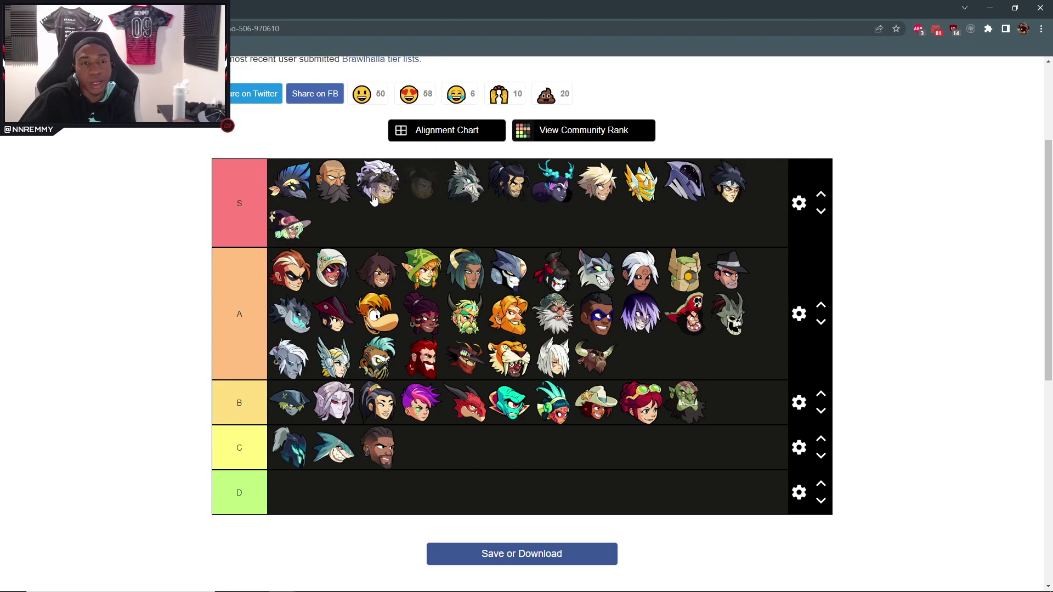
pyautogui.moveTo(509, 183)
pyautogui.mouseDown()
pyautogui.moveTo(375, 184)
pyautogui.moveTo(382, 213)
pyautogui.mouseUp()
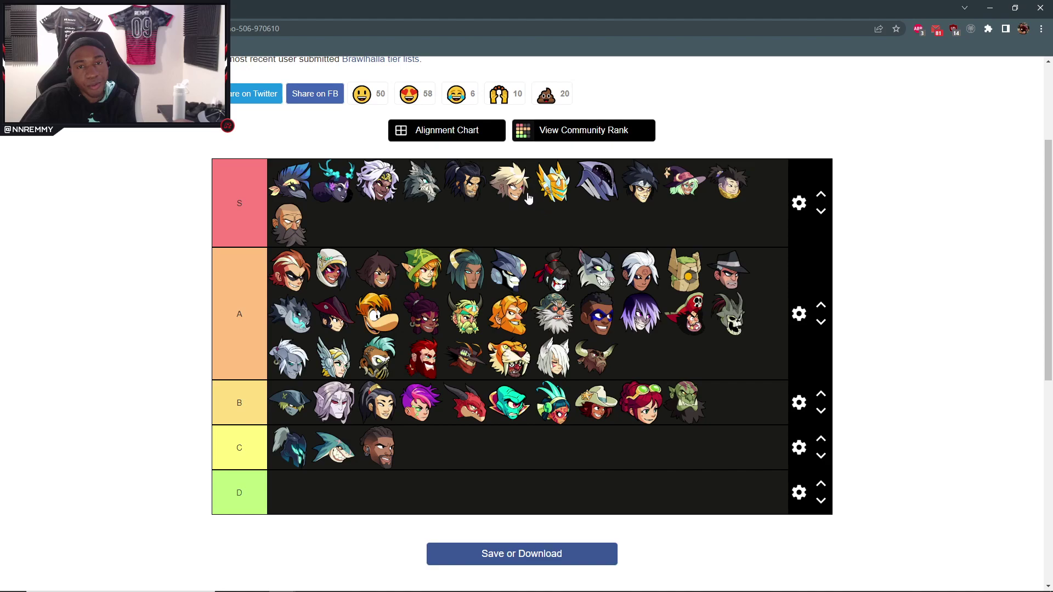
# Order S with the wolf third, then the witch, spiky dark-haired, bearded and hooded legends.
pyautogui.moveTo(528, 198); pyautogui.dragTo(382, 196)
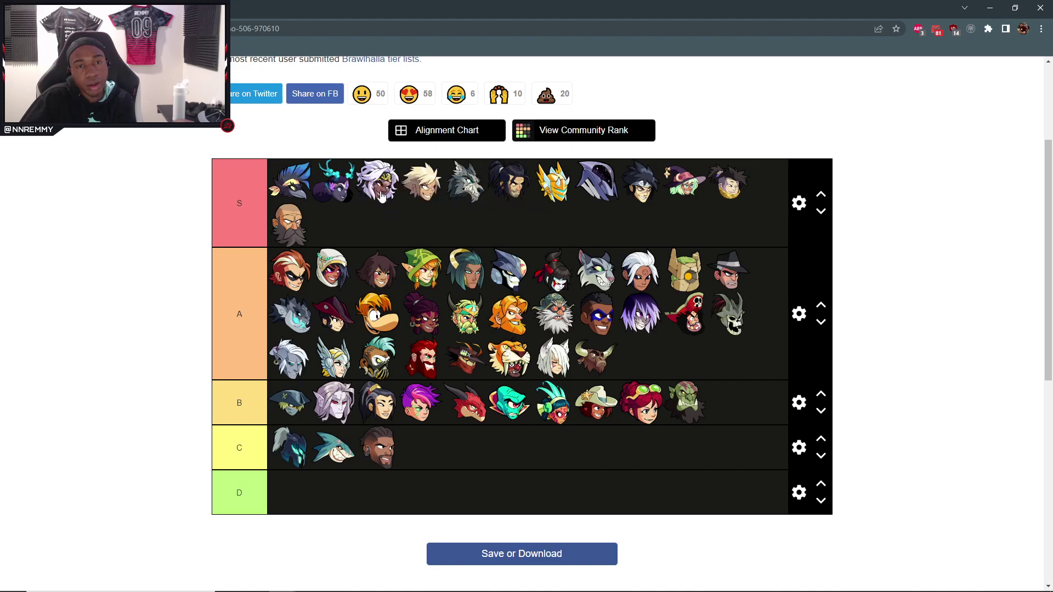
pyautogui.moveTo(381, 197)
pyautogui.mouseDown()
pyautogui.moveTo(465, 193)
pyautogui.moveTo(349, 195)
pyautogui.moveTo(365, 203)
pyautogui.mouseUp()
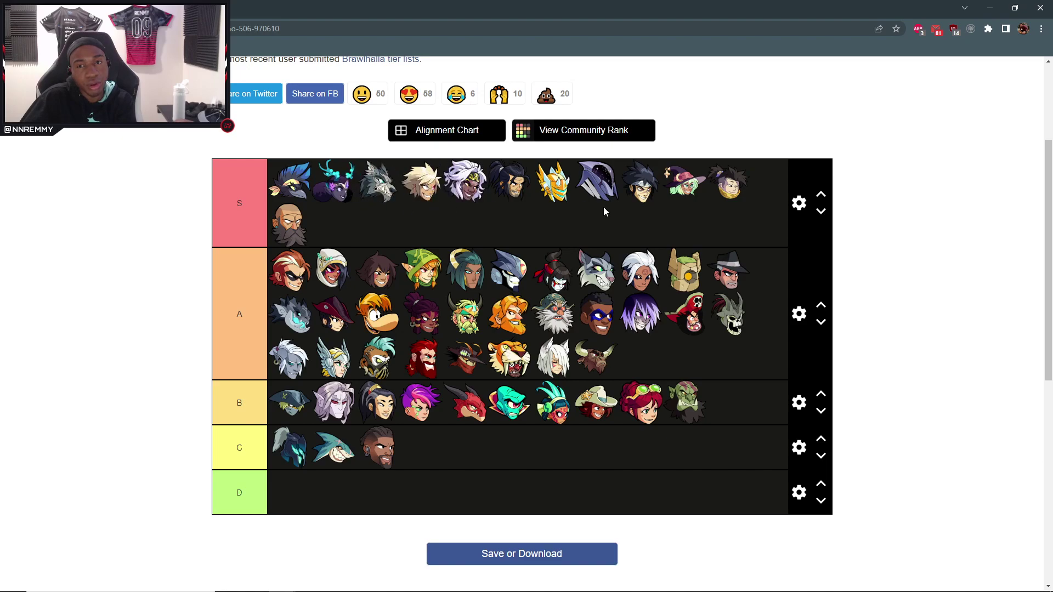
pyautogui.moveTo(681, 202)
pyautogui.mouseDown()
pyautogui.moveTo(395, 192)
pyautogui.moveTo(401, 216)
pyautogui.mouseUp()
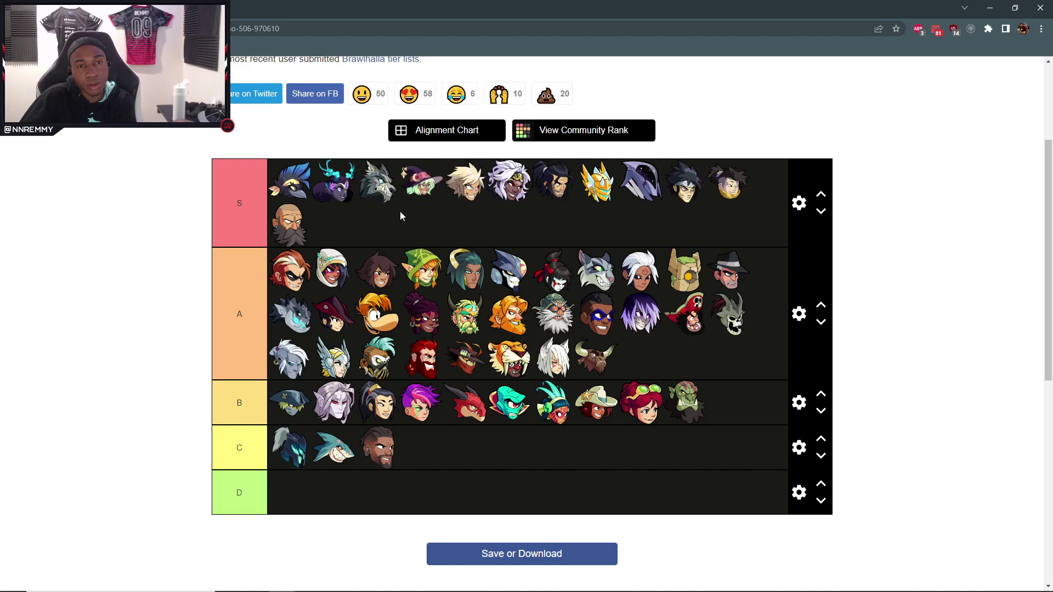
pyautogui.moveTo(691, 192); pyautogui.dragTo(420, 213)
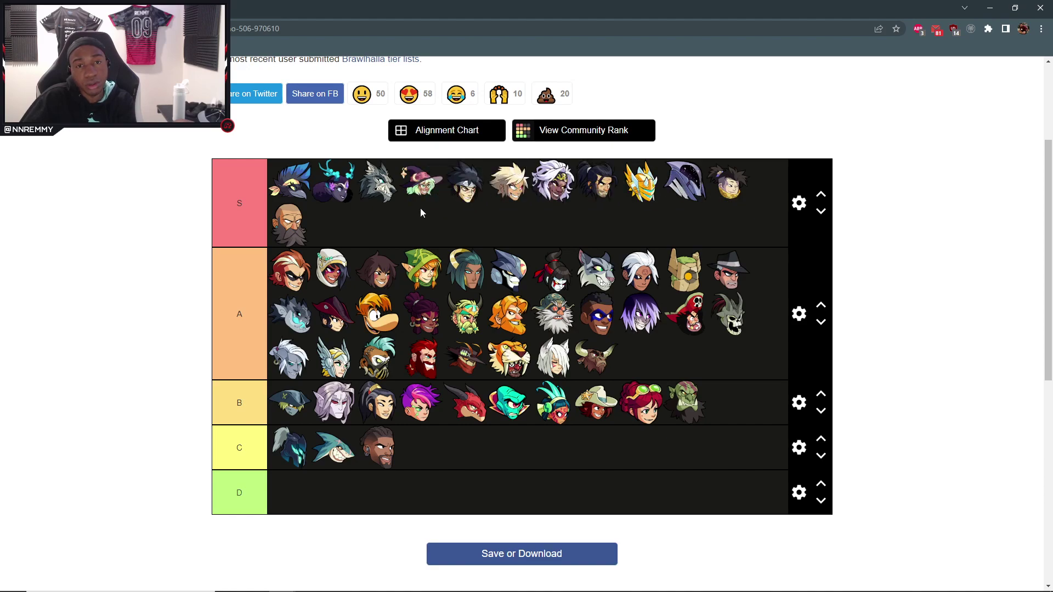
pyautogui.moveTo(304, 228); pyautogui.dragTo(568, 200)
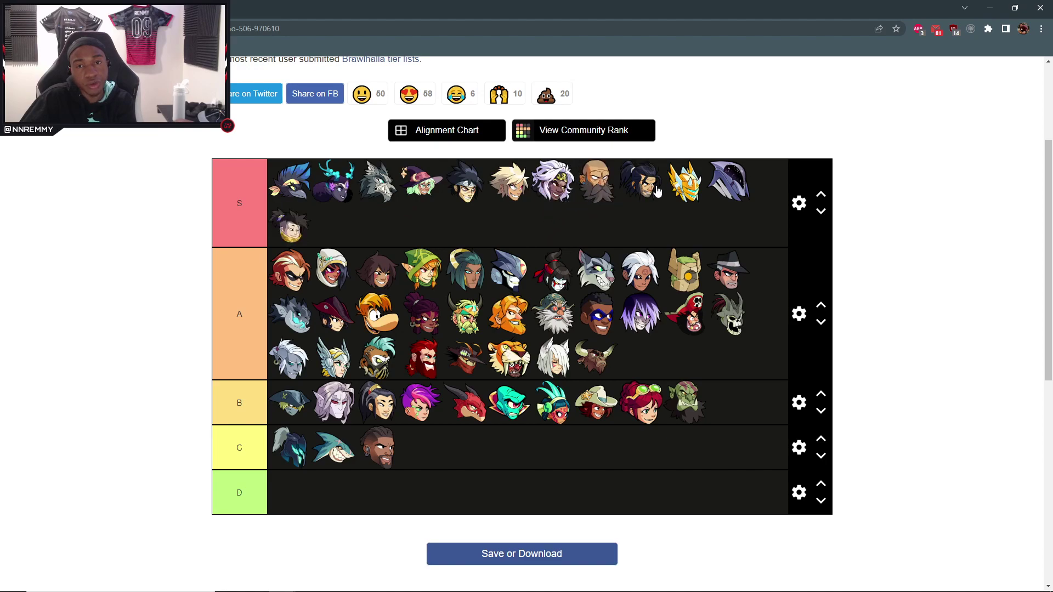
pyautogui.moveTo(656, 192); pyautogui.dragTo(646, 190)
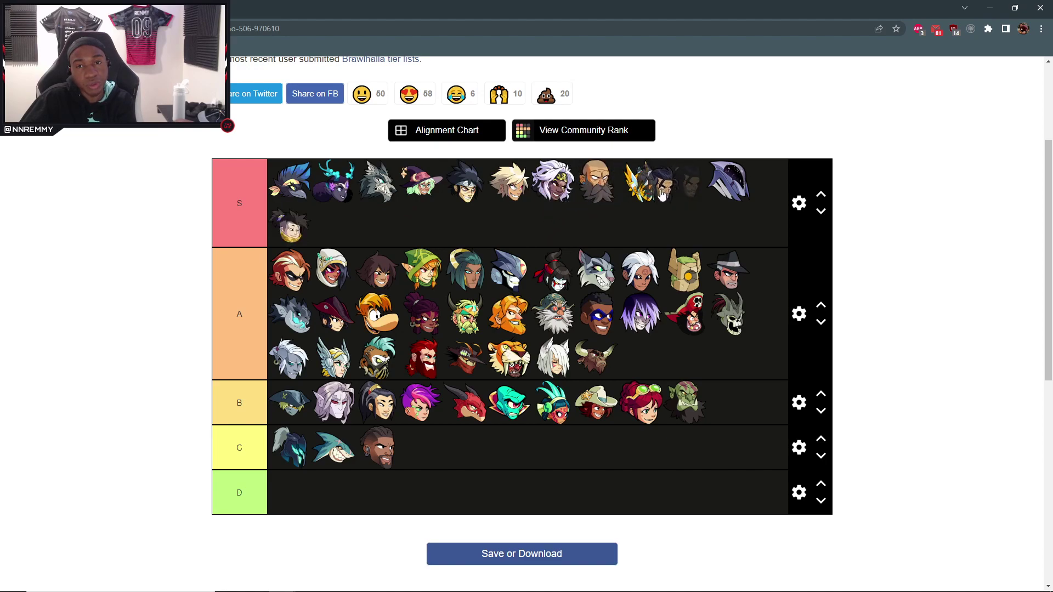
pyautogui.moveTo(646, 190); pyautogui.dragTo(653, 191)
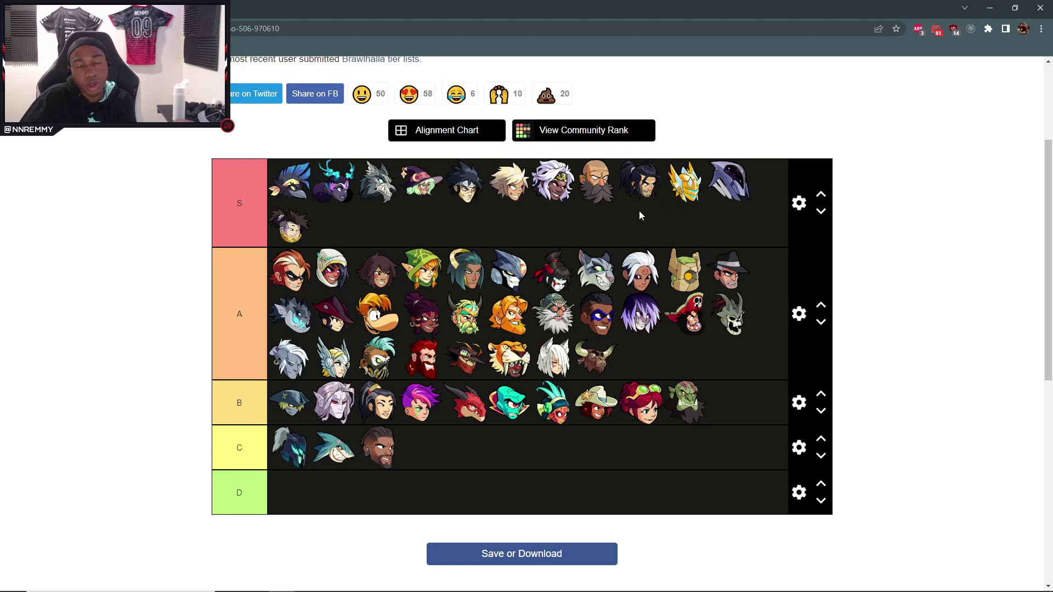
pyautogui.moveTo(729, 172); pyautogui.dragTo(686, 181)
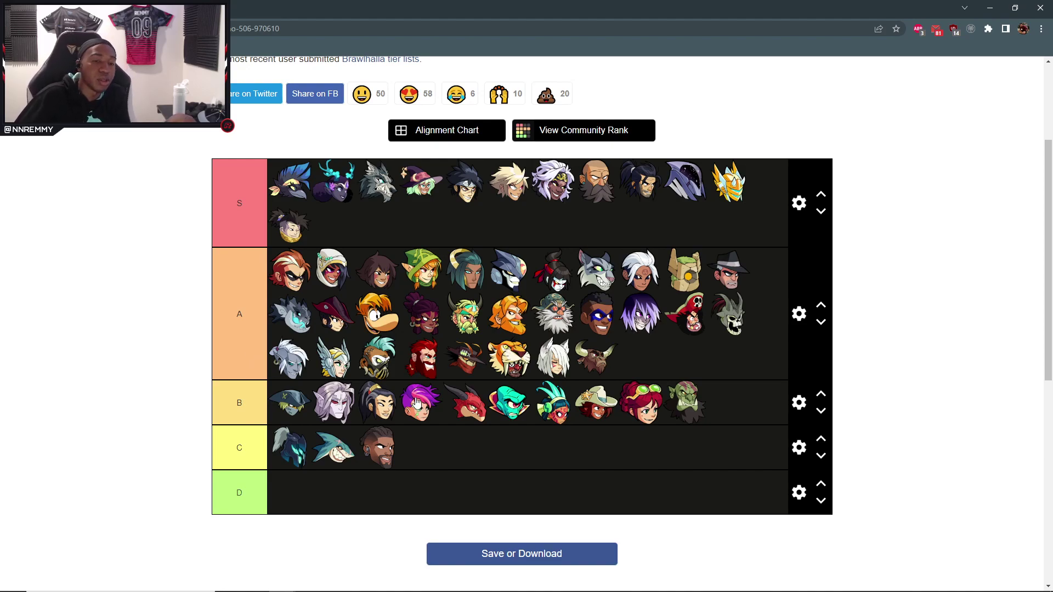
# Move the black-haired legend to the front of B, the hooded one first in A, Rayman third.
pyautogui.moveTo(384, 405); pyautogui.dragTo(304, 403)
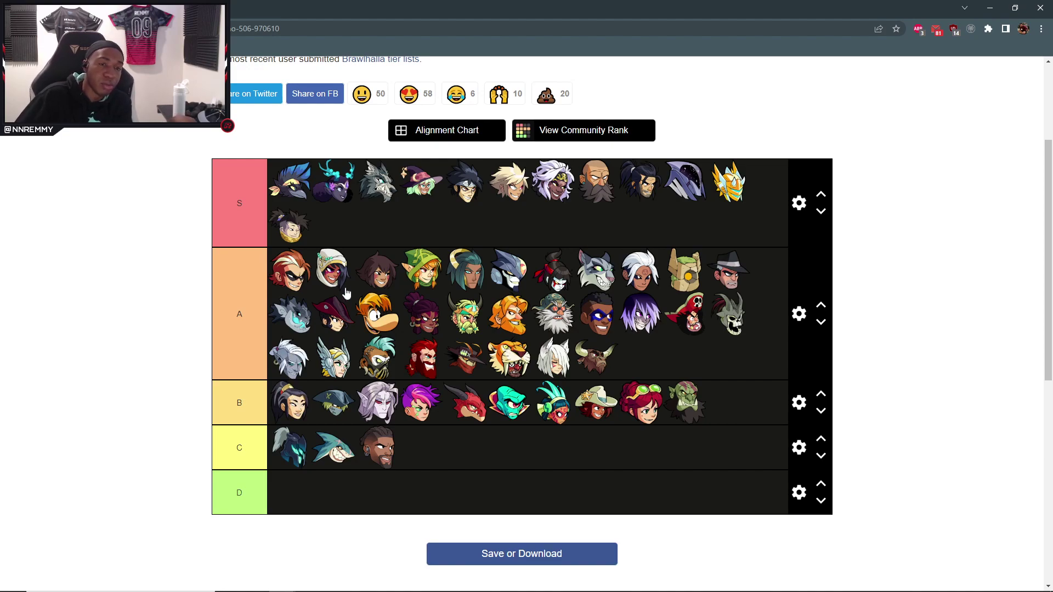
pyautogui.moveTo(333, 271); pyautogui.dragTo(285, 272)
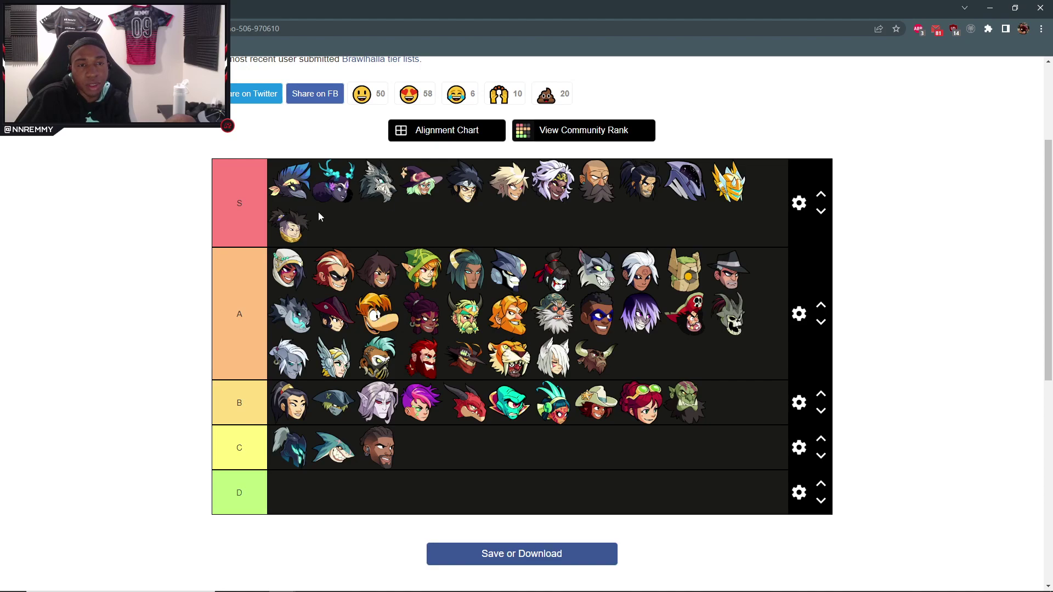
pyautogui.moveTo(379, 313); pyautogui.dragTo(378, 269)
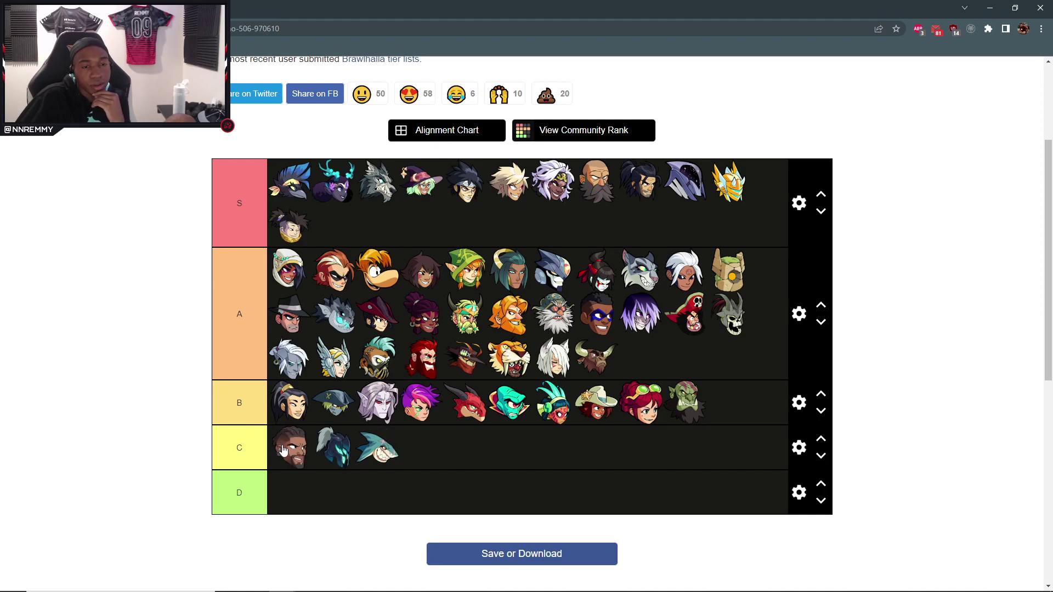
# Move the bearded legend and the shark from C into B, with the green goblin at B's end.
pyautogui.moveTo(379, 455); pyautogui.dragTo(703, 411)
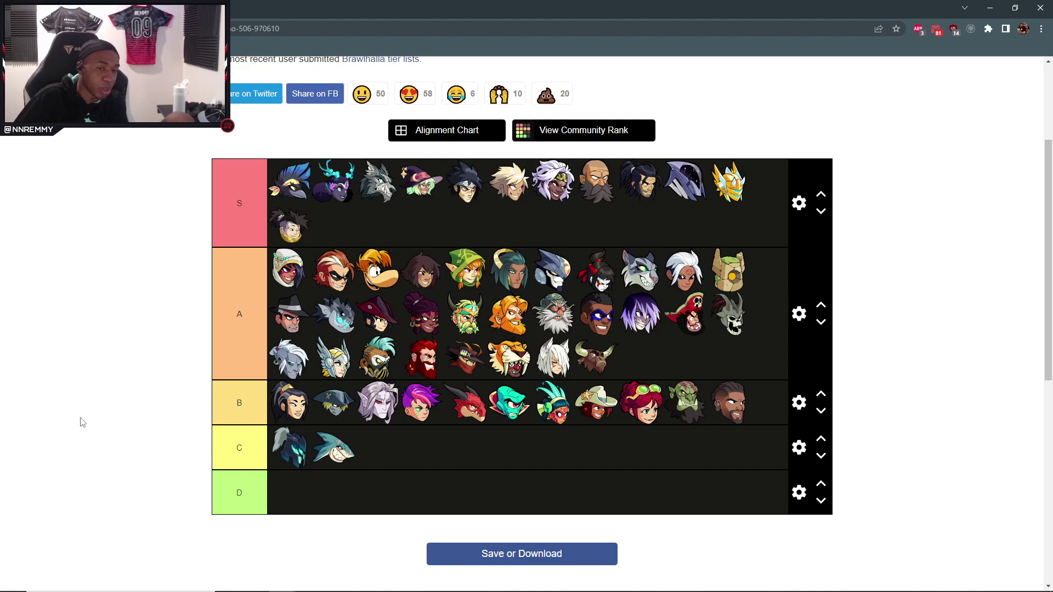
pyautogui.click(227, 430)
pyautogui.click(381, 454)
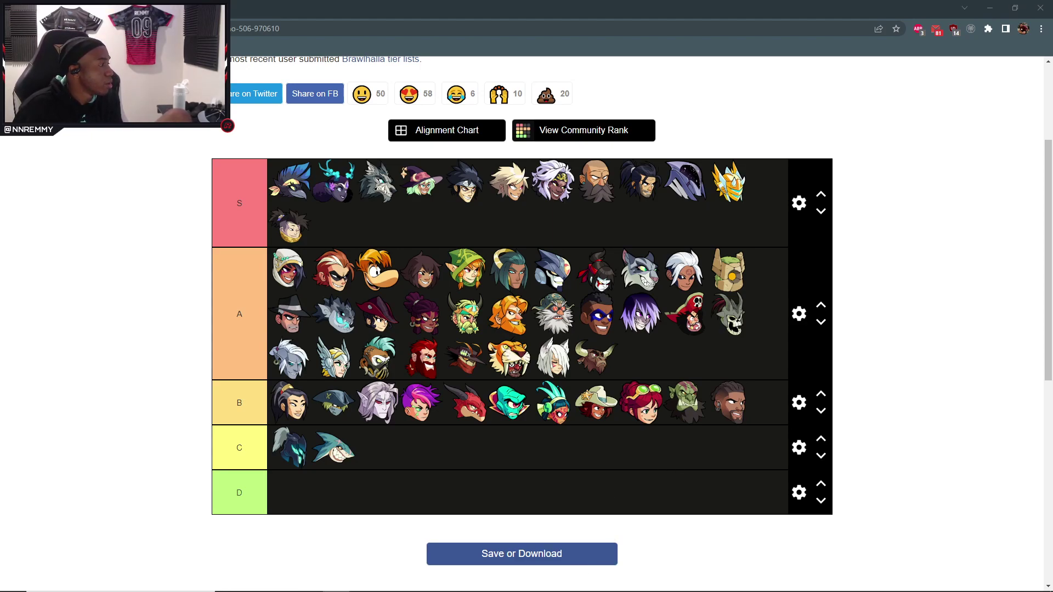
pyautogui.moveTo(685, 403); pyautogui.dragTo(731, 400)
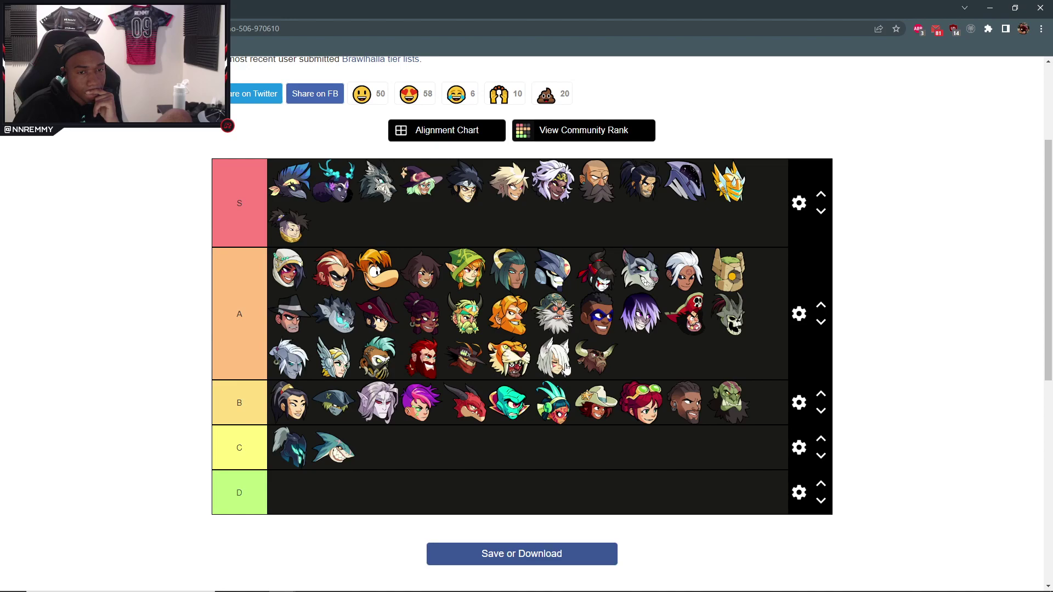
pyautogui.moveTo(332, 449); pyautogui.dragTo(697, 441)
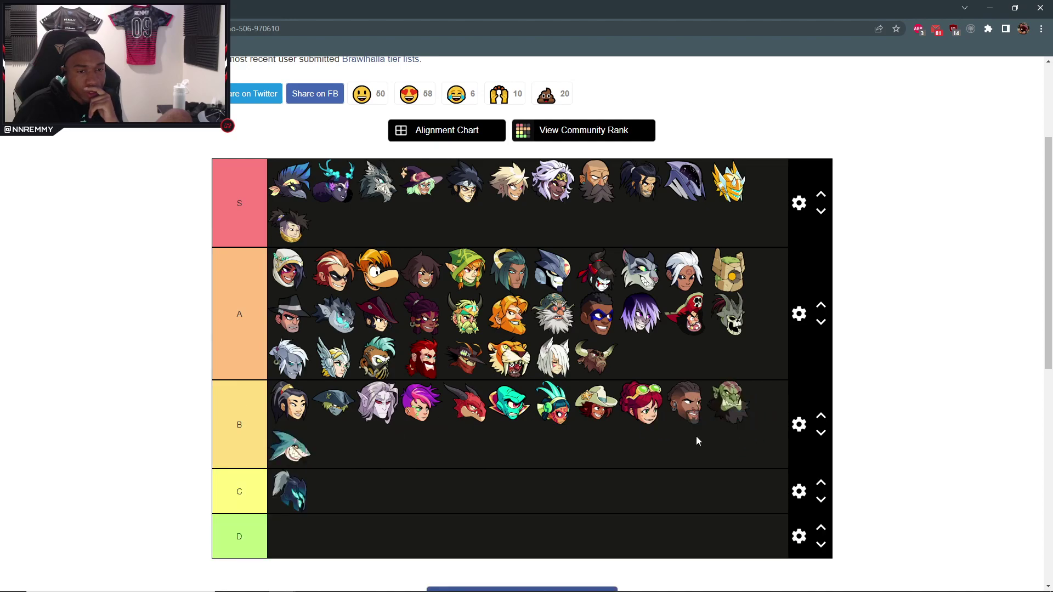
# Drag the final C-tier legend into B, then delete the emptied C row and the D row.
pyautogui.moveTo(296, 486); pyautogui.dragTo(349, 464)
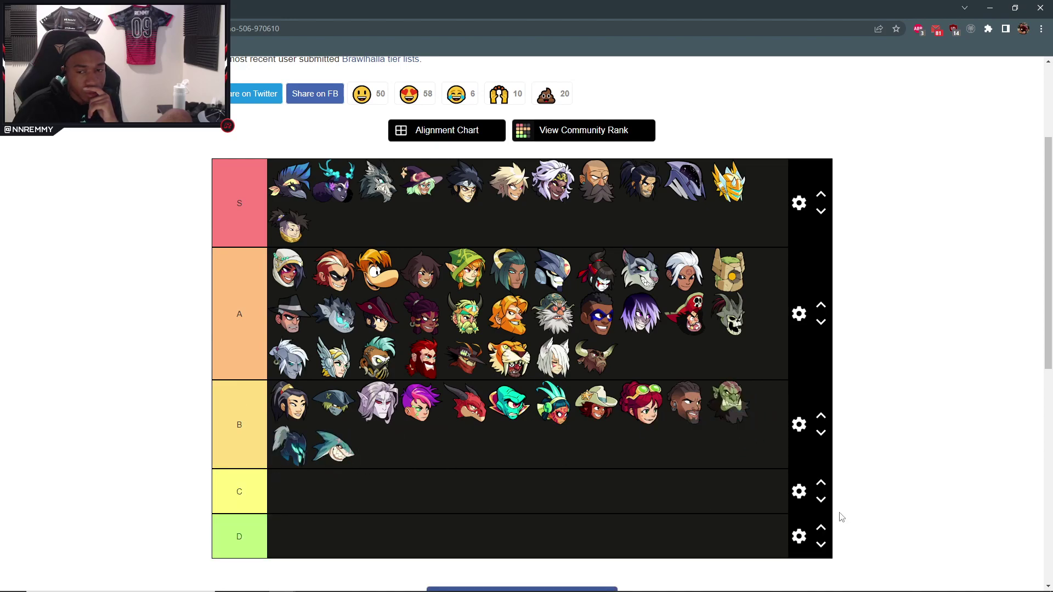
pyautogui.click(799, 491)
pyautogui.click(472, 201)
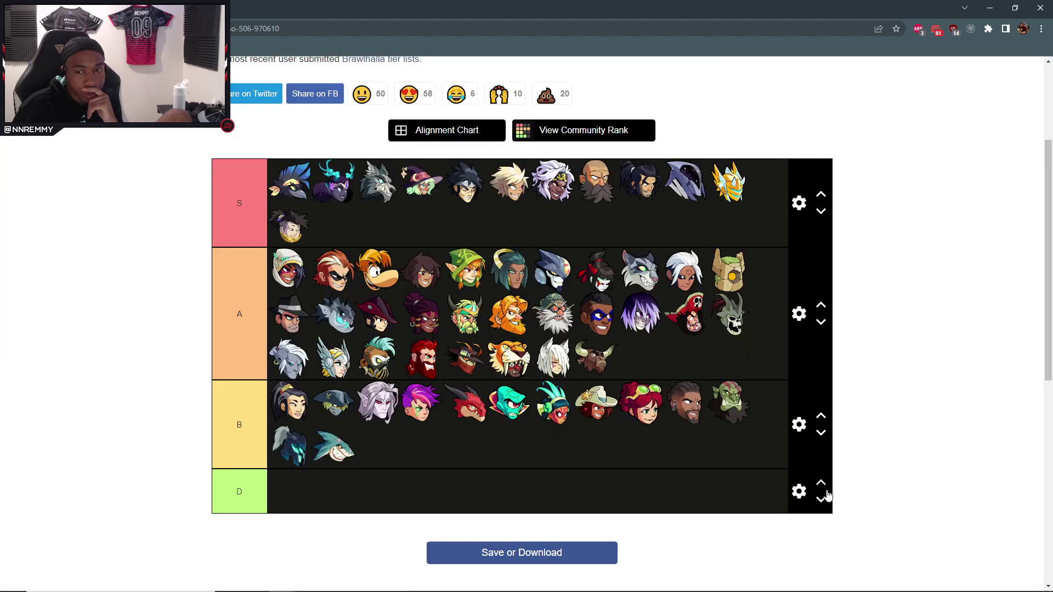
pyautogui.click(799, 491)
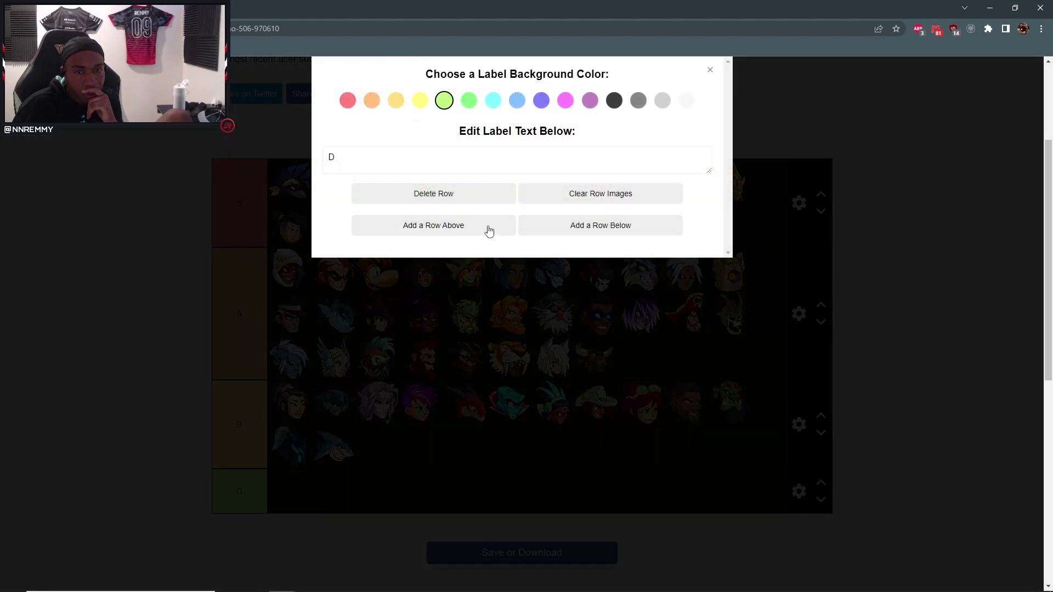
pyautogui.click(447, 198)
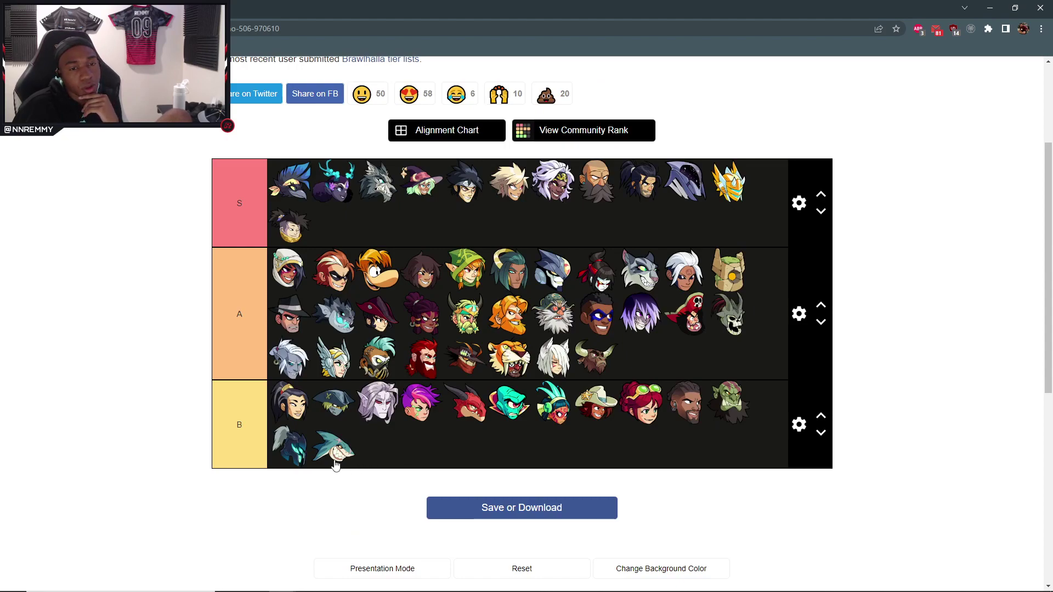
pyautogui.moveTo(331, 464); pyautogui.dragTo(319, 435)
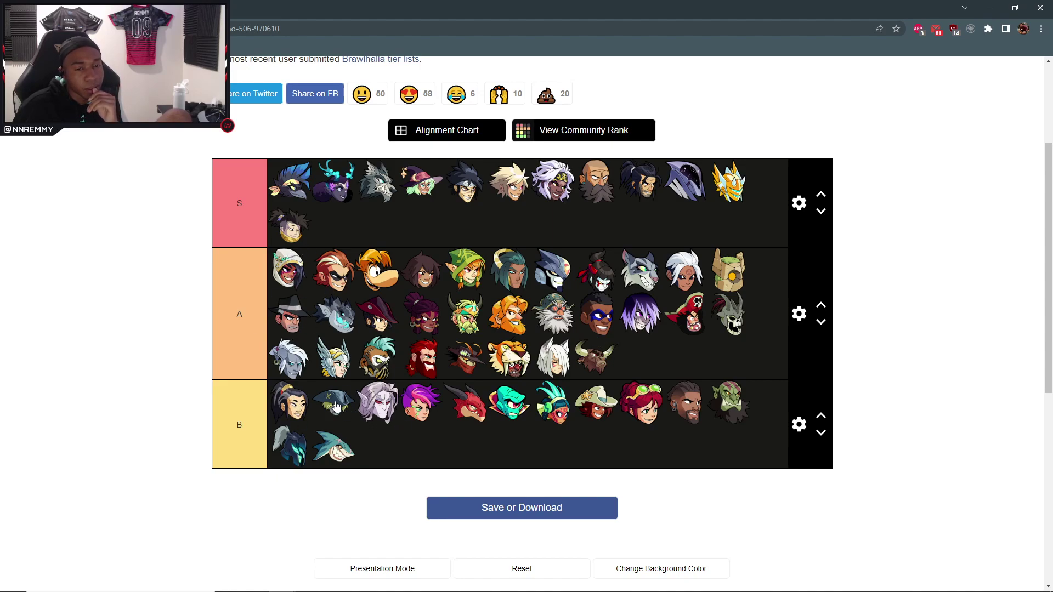
# Put the pirate-hat, cowboy-hat and headphones legends first in B, then shift A's white-haired legend earlier.
pyautogui.moveTo(342, 402); pyautogui.dragTo(289, 402)
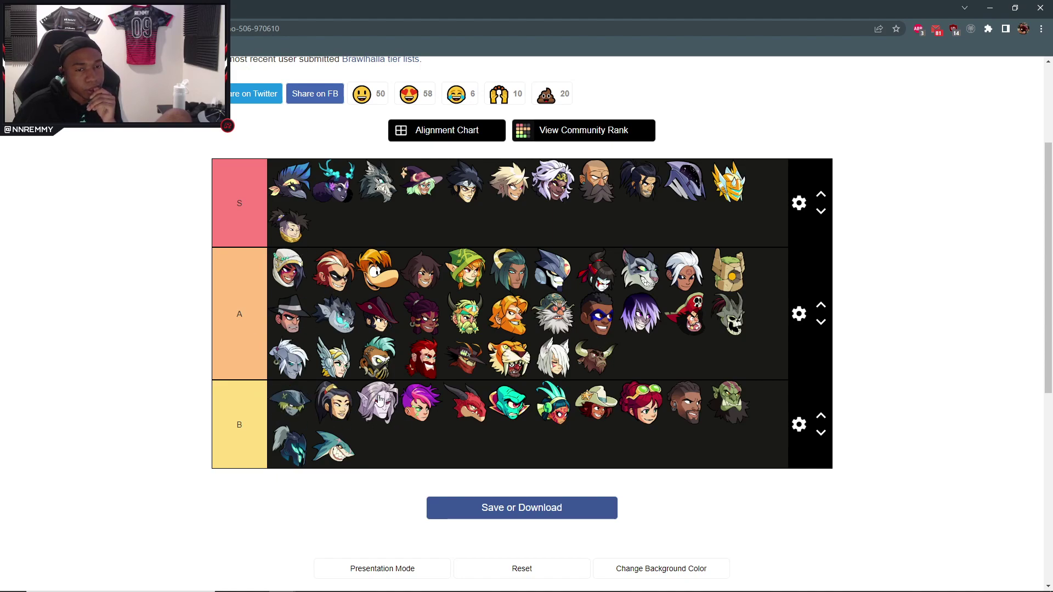
pyautogui.moveTo(379, 400); pyautogui.dragTo(735, 400)
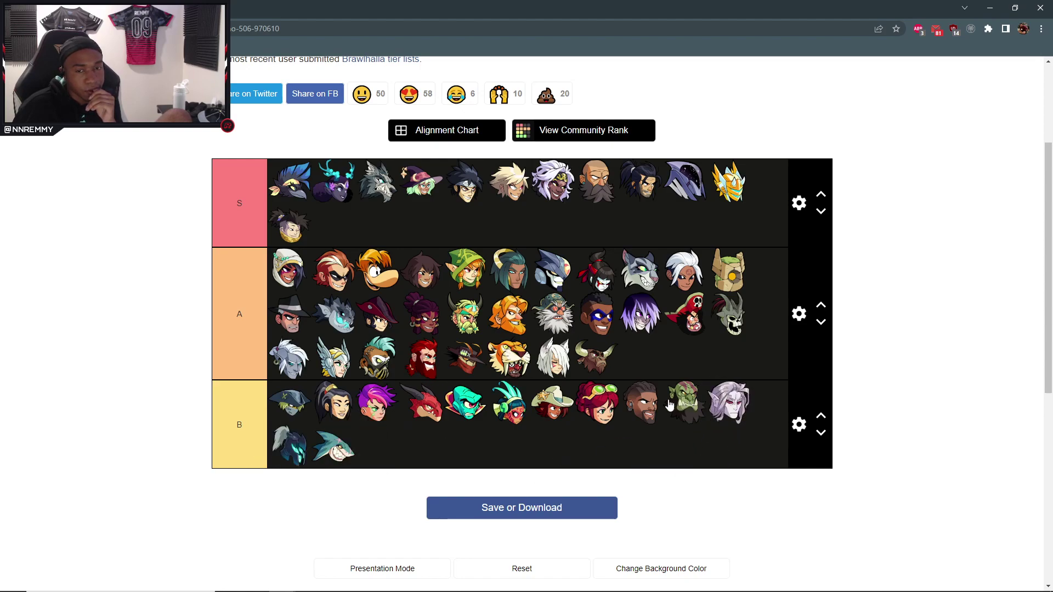
pyautogui.moveTo(549, 405); pyautogui.dragTo(351, 406)
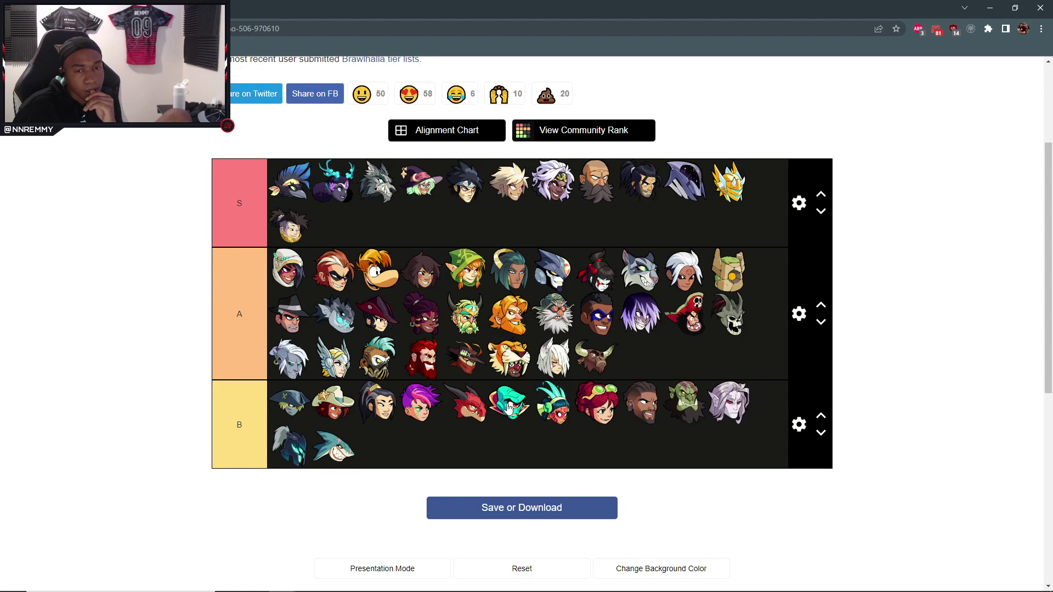
pyautogui.moveTo(543, 404); pyautogui.dragTo(291, 409)
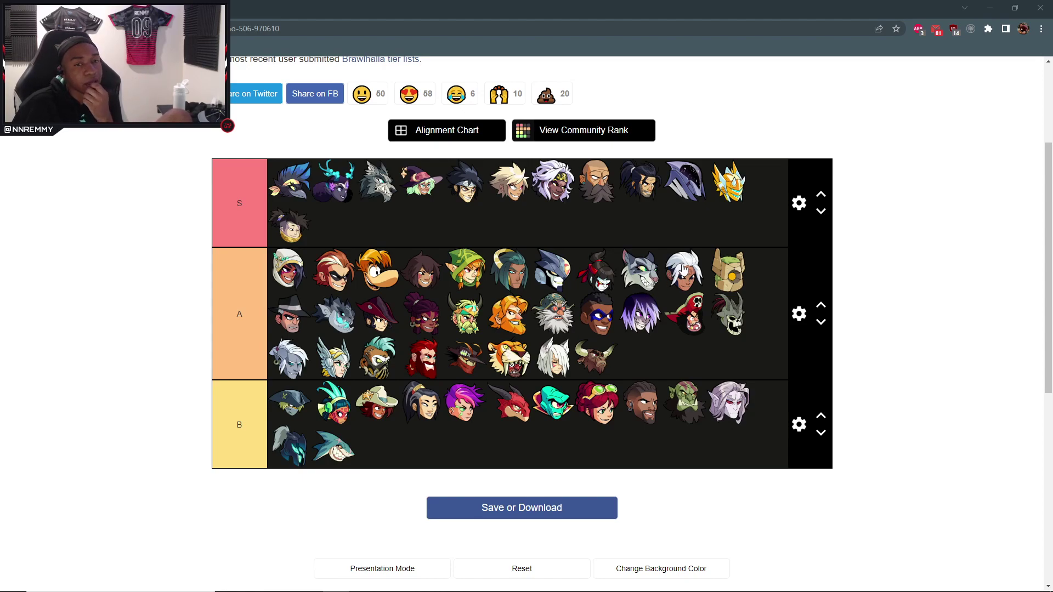
pyautogui.moveTo(679, 268); pyautogui.dragTo(633, 269)
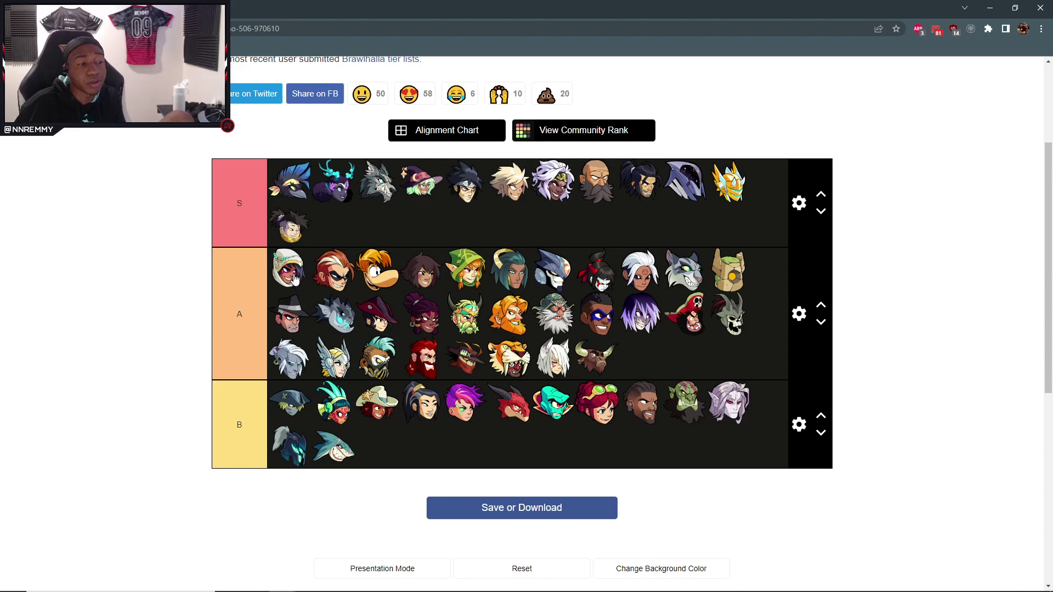
# Order A's front: red-haired masked legend first, red-ribbon girl third, white-haired woman fourth.
pyautogui.moveTo(294, 278); pyautogui.dragTo(292, 280)
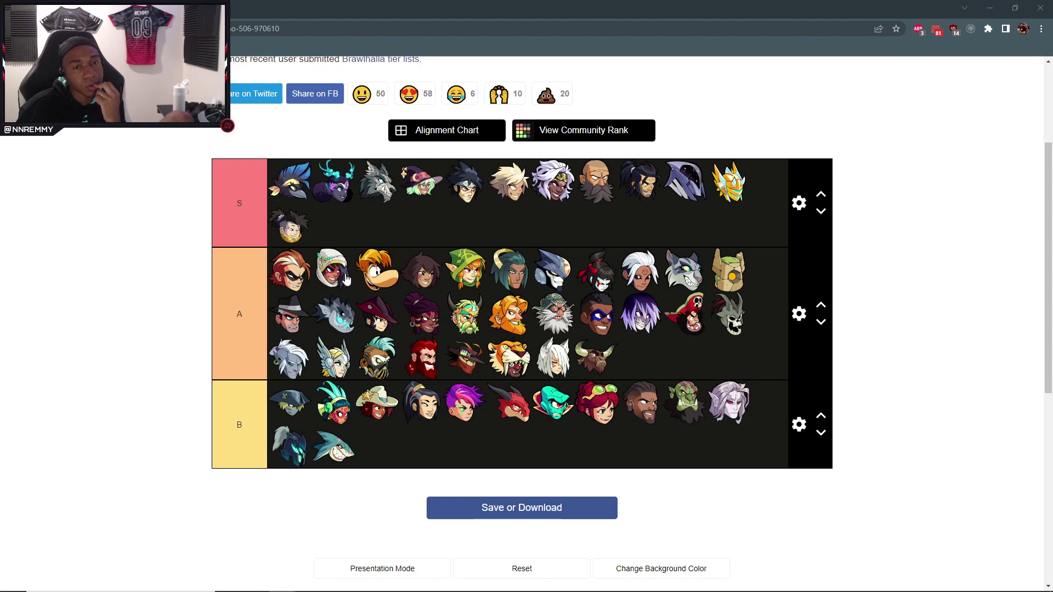
pyautogui.moveTo(420, 283); pyautogui.dragTo(449, 283)
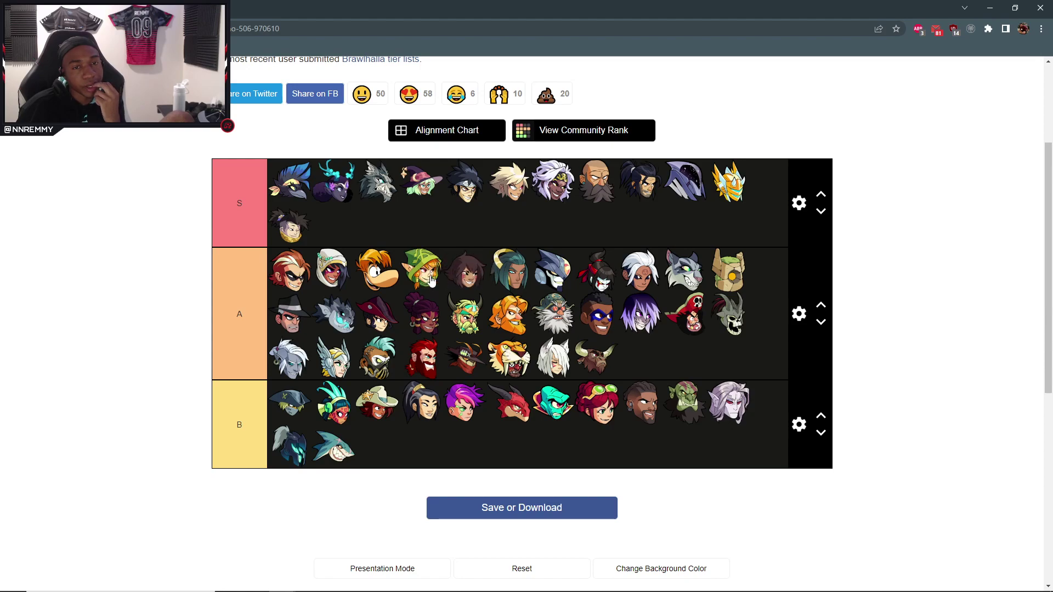
pyautogui.moveTo(598, 282); pyautogui.dragTo(379, 272)
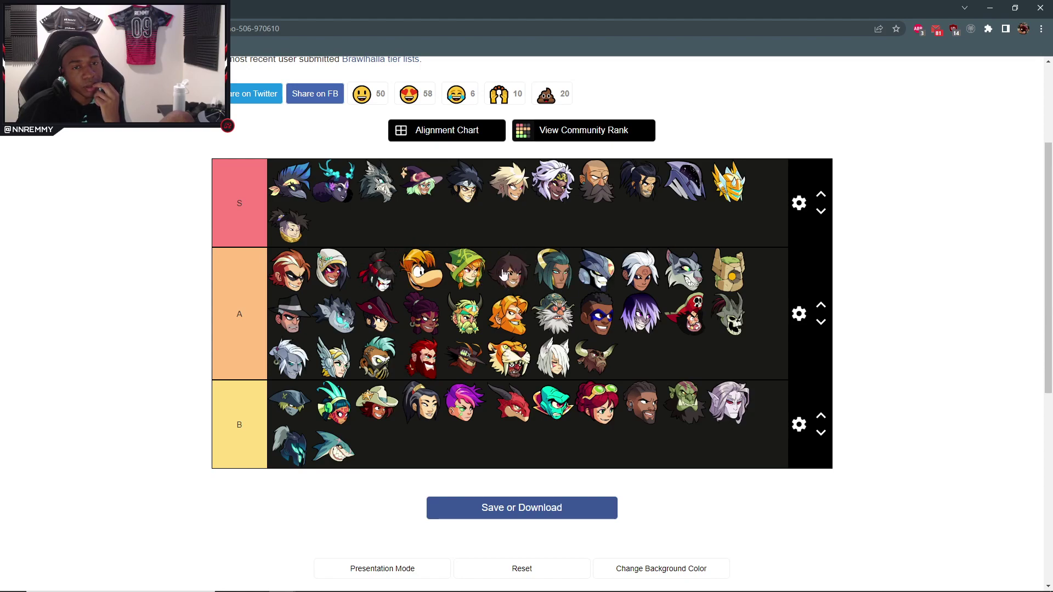
pyautogui.moveTo(662, 281); pyautogui.dragTo(415, 283)
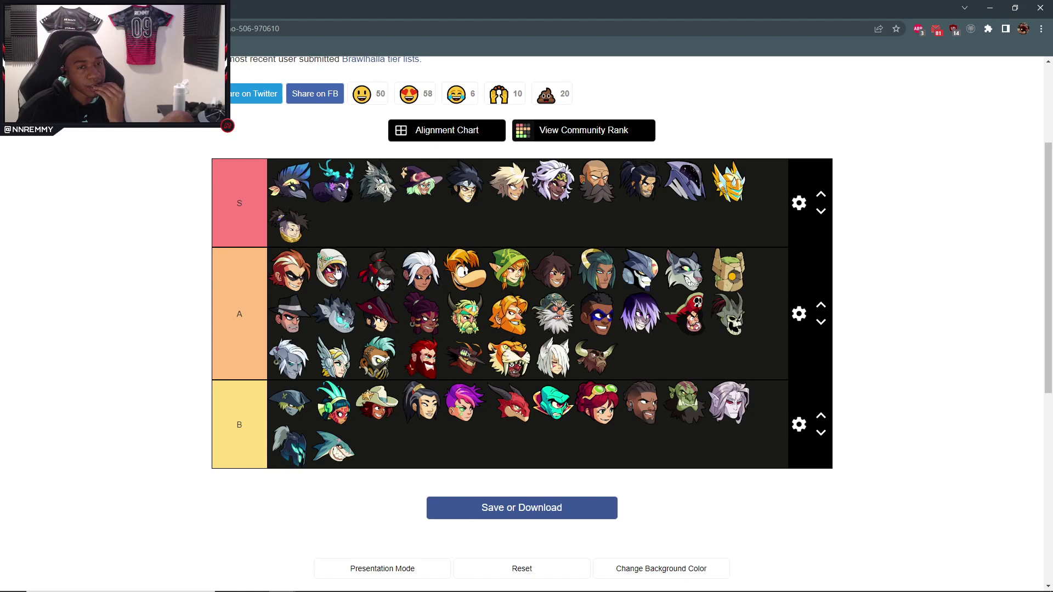
# Try the masked legend in S, then return it and the hooded legend to A's first two places.
pyautogui.moveTo(286, 274); pyautogui.dragTo(333, 225)
pyautogui.moveTo(331, 269); pyautogui.dragTo(336, 237)
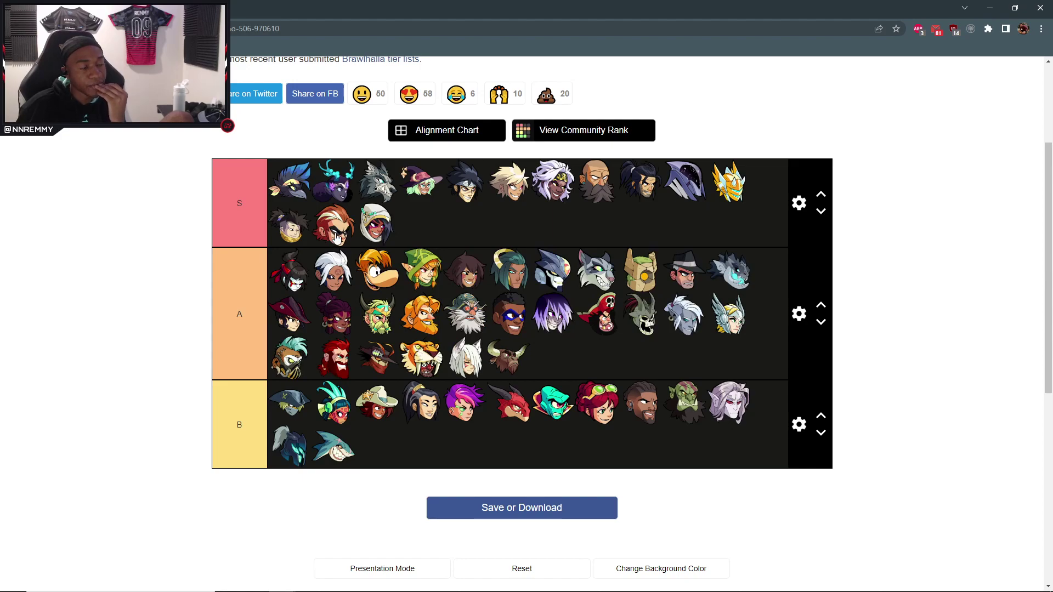
pyautogui.moveTo(336, 237); pyautogui.dragTo(289, 270)
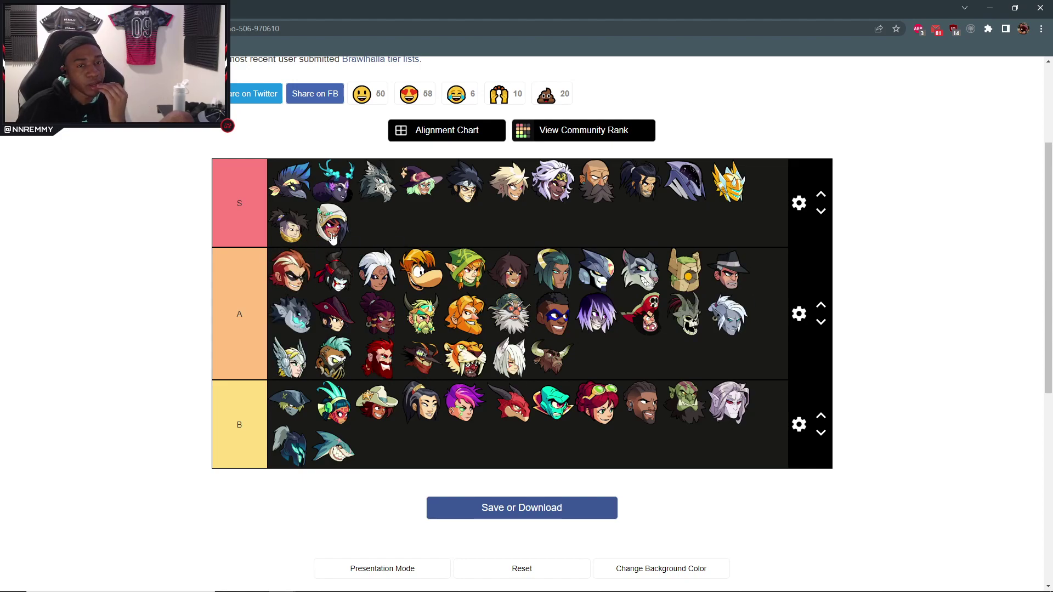
pyautogui.moveTo(333, 237); pyautogui.dragTo(327, 270)
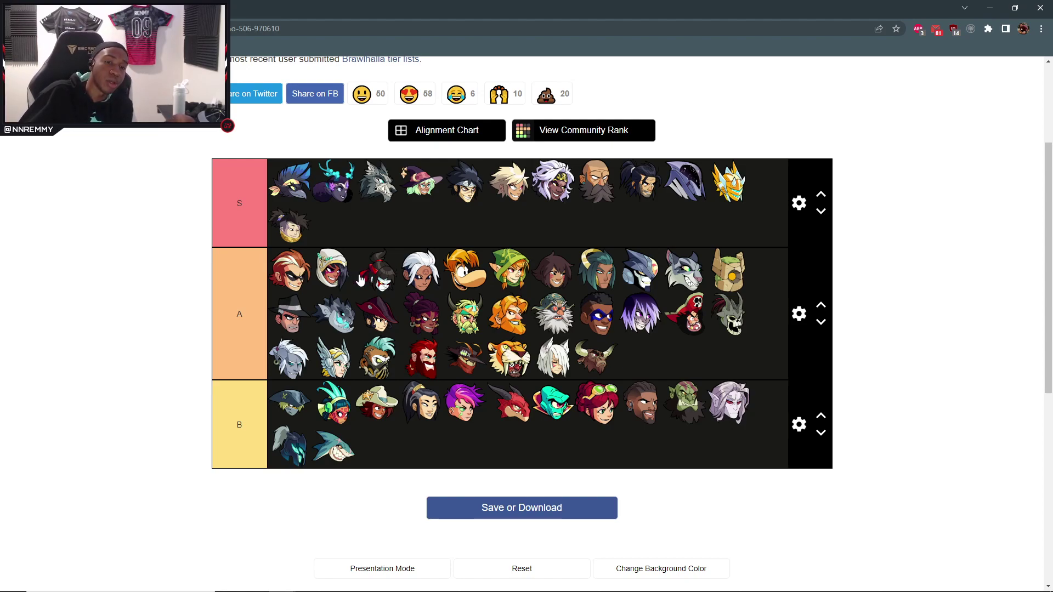
# Try the hooded legend in S, move the wolf to fifth in A, and bring the purple-haired legend up.
pyautogui.moveTo(332, 273)
pyautogui.mouseDown()
pyautogui.moveTo(323, 264)
pyautogui.moveTo(329, 297)
pyautogui.mouseUp()
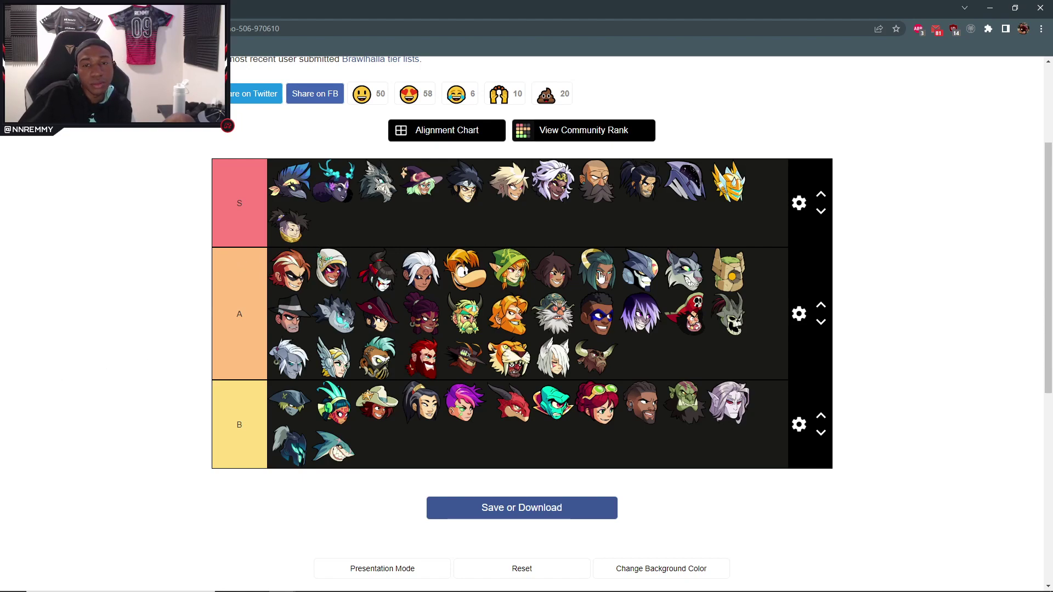
pyautogui.moveTo(687, 272); pyautogui.dragTo(500, 274)
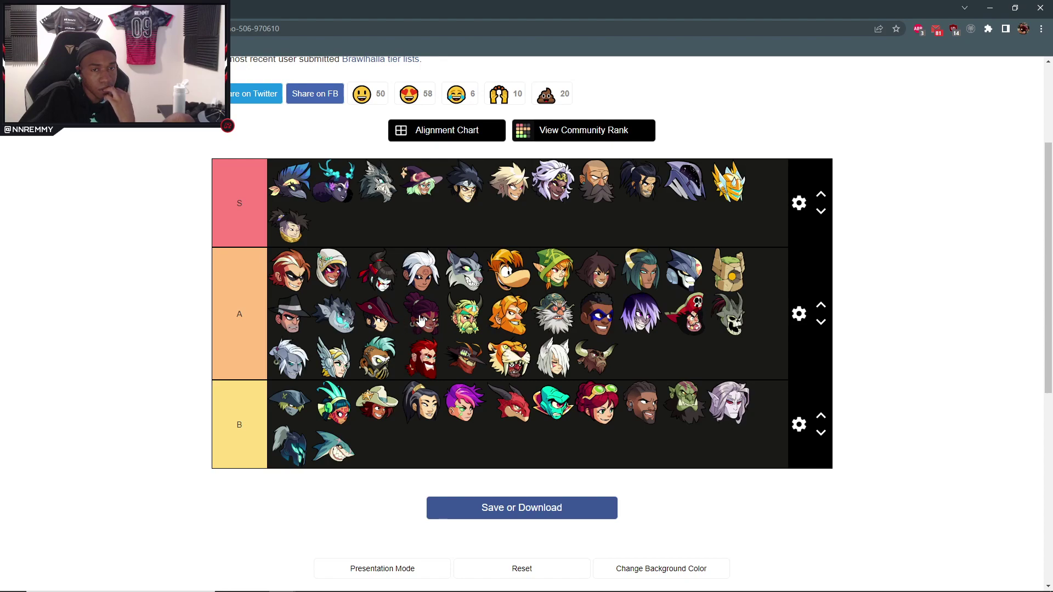
pyautogui.moveTo(420, 320)
pyautogui.mouseDown()
pyautogui.moveTo(406, 319)
pyautogui.moveTo(712, 312)
pyautogui.moveTo(642, 274)
pyautogui.mouseUp()
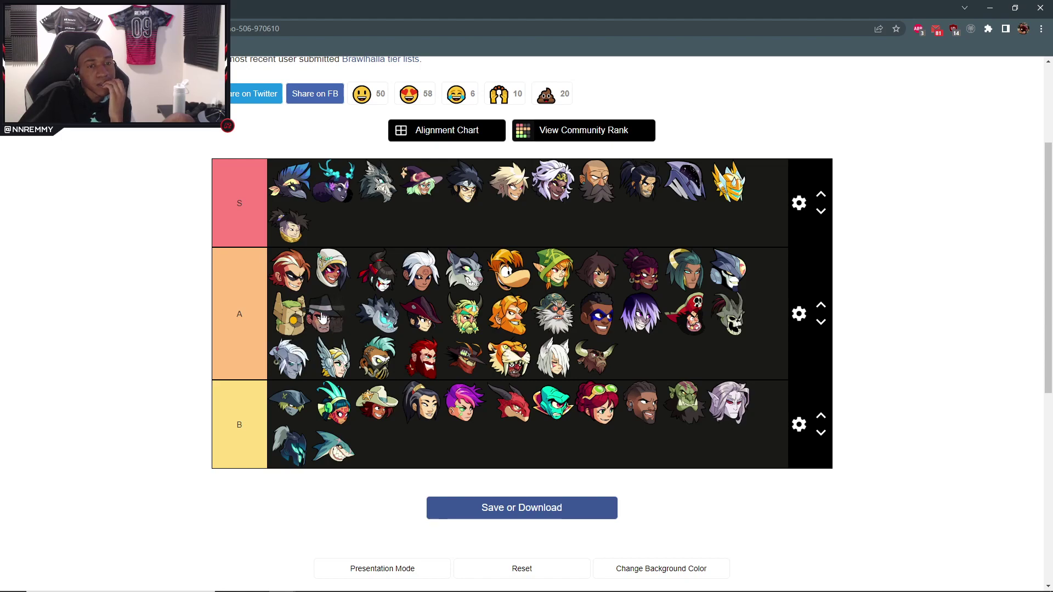
# Reorder the fedora and golem, end A's first line with the dragon, and place the knight before the blue-masked legend.
pyautogui.moveTo(339, 317)
pyautogui.mouseDown()
pyautogui.moveTo(289, 317)
pyautogui.moveTo(317, 317)
pyautogui.mouseUp()
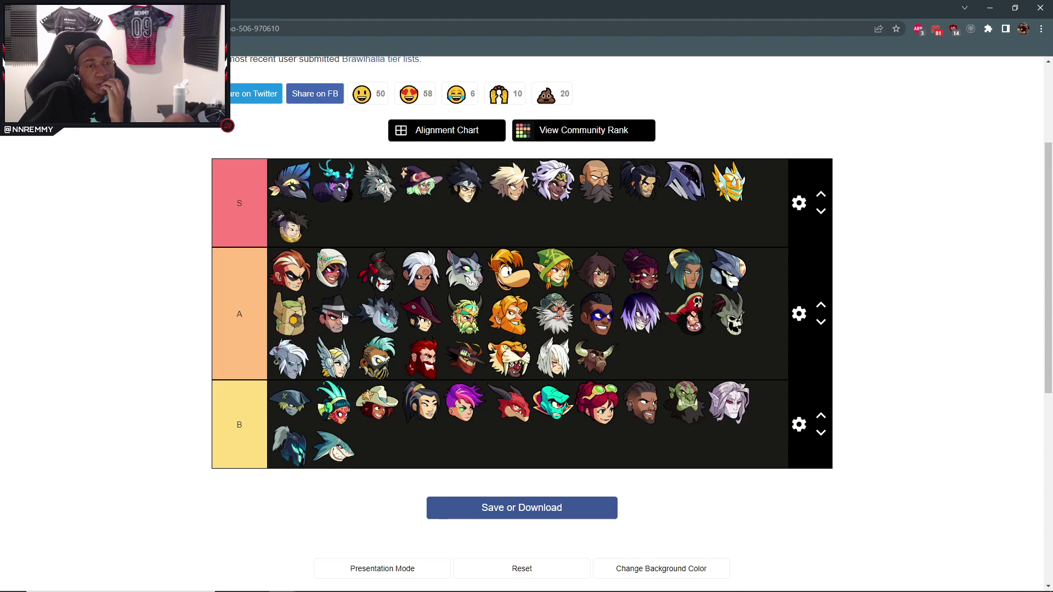
pyautogui.moveTo(378, 317)
pyautogui.mouseDown()
pyautogui.moveTo(271, 317)
pyautogui.moveTo(280, 322)
pyautogui.mouseUp()
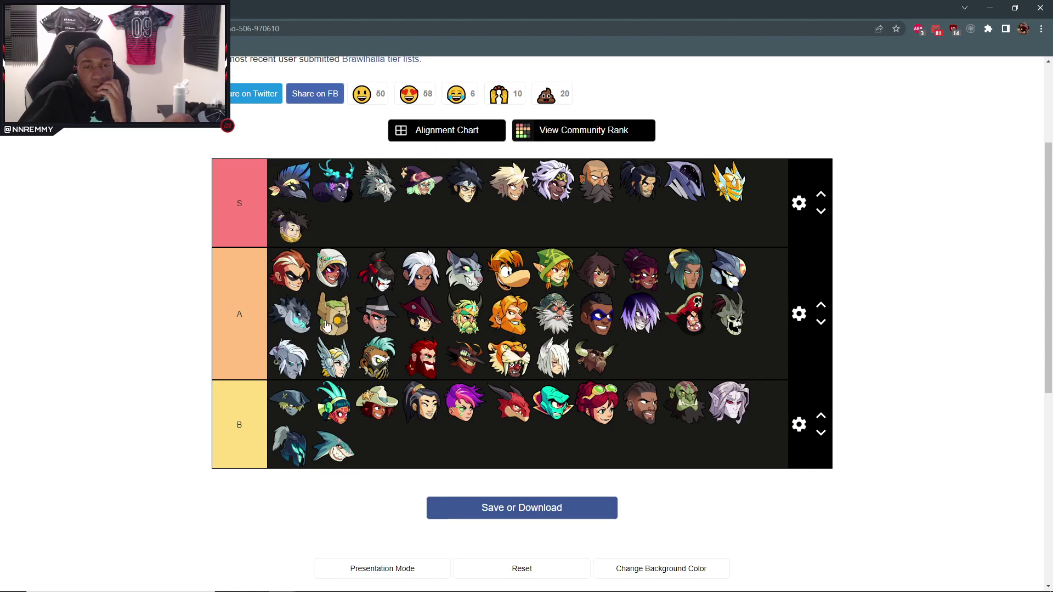
pyautogui.moveTo(290, 318)
pyautogui.mouseDown()
pyautogui.moveTo(333, 333)
pyautogui.moveTo(369, 328)
pyautogui.mouseUp()
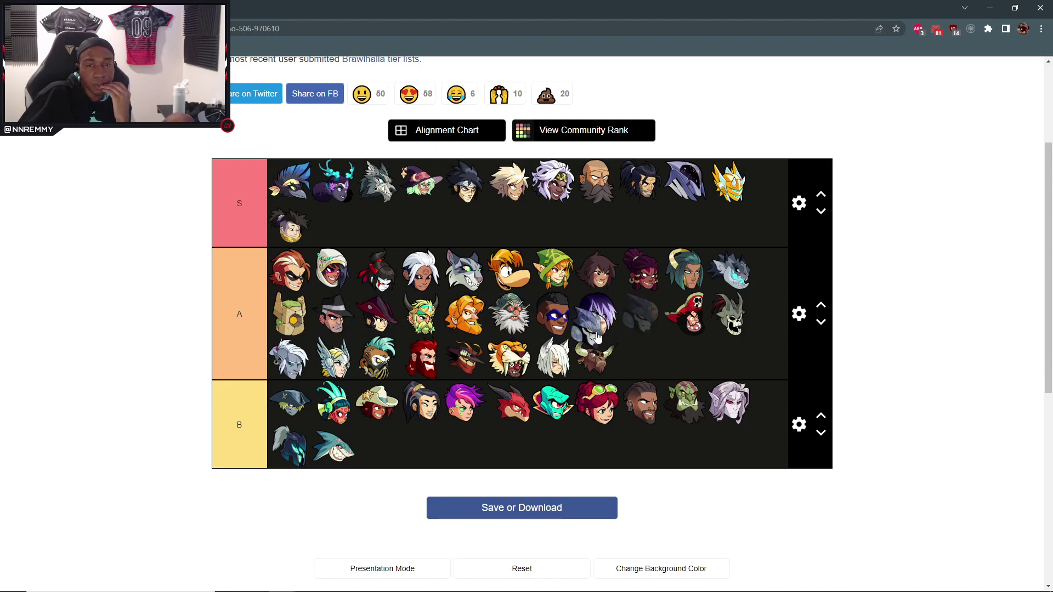
pyautogui.moveTo(369, 328); pyautogui.dragTo(570, 324)
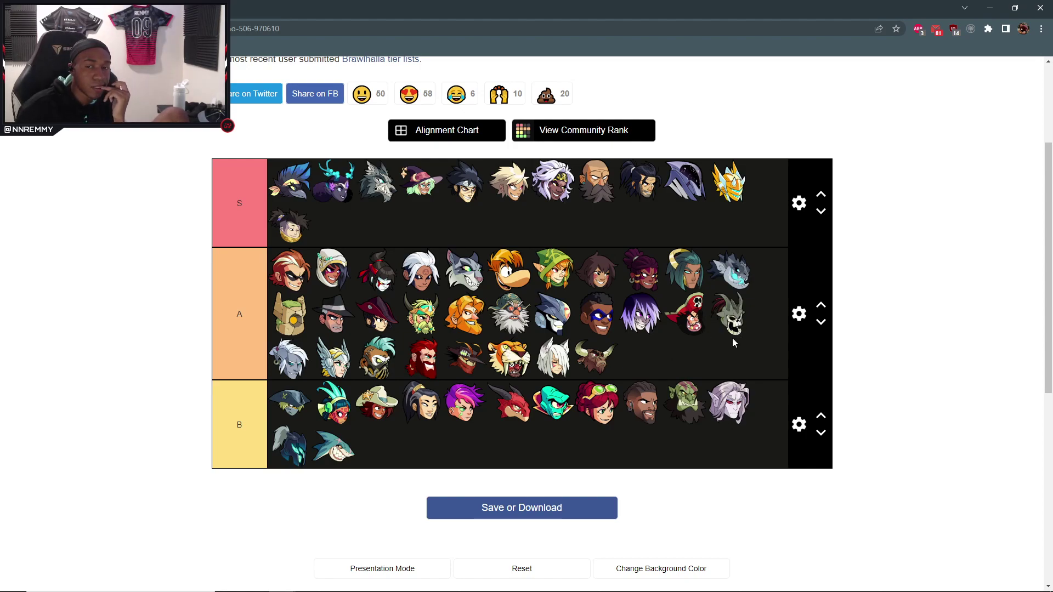
# Move the skull and eyepatch legends earlier in A's second line and the red-bearded legend to the end.
pyautogui.moveTo(731, 332)
pyautogui.mouseDown()
pyautogui.moveTo(463, 317)
pyautogui.moveTo(569, 321)
pyautogui.mouseUp()
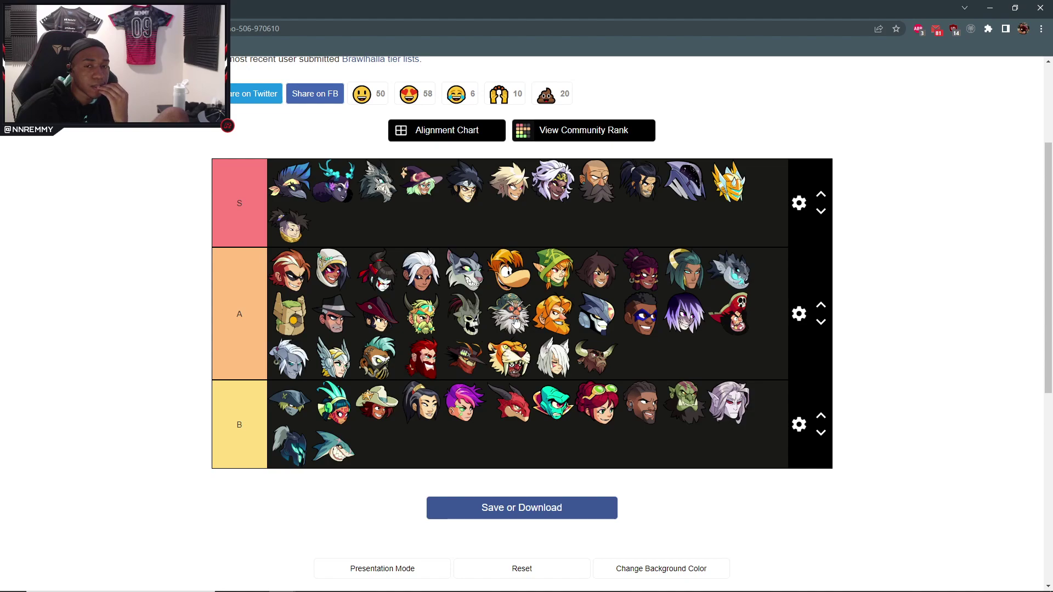
pyautogui.moveTo(467, 324); pyautogui.dragTo(379, 322)
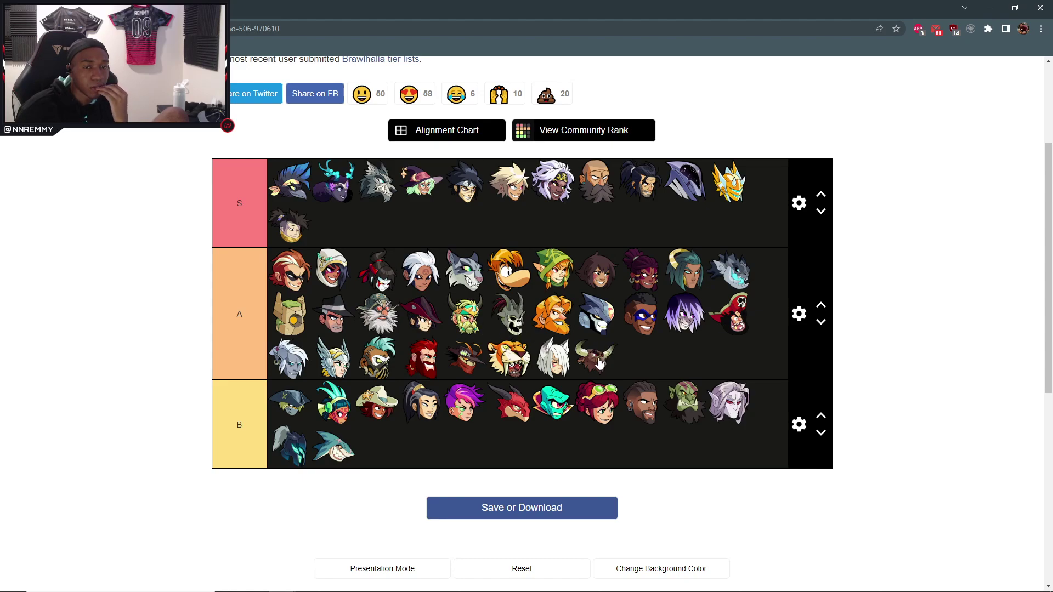
pyautogui.moveTo(423, 364); pyautogui.dragTo(603, 362)
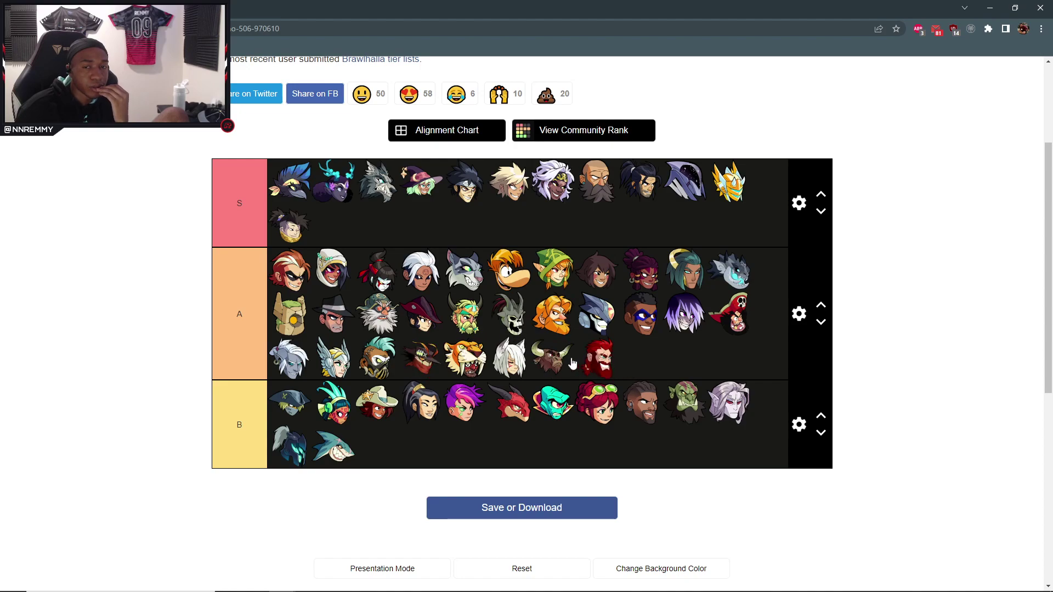
# Put the white-haired legend ahead of the tiger legend in A's last line.
pyautogui.moveTo(508, 368); pyautogui.dragTo(515, 361)
pyautogui.moveTo(516, 359); pyautogui.dragTo(510, 362)
pyautogui.moveTo(460, 368); pyautogui.dragTo(513, 362)
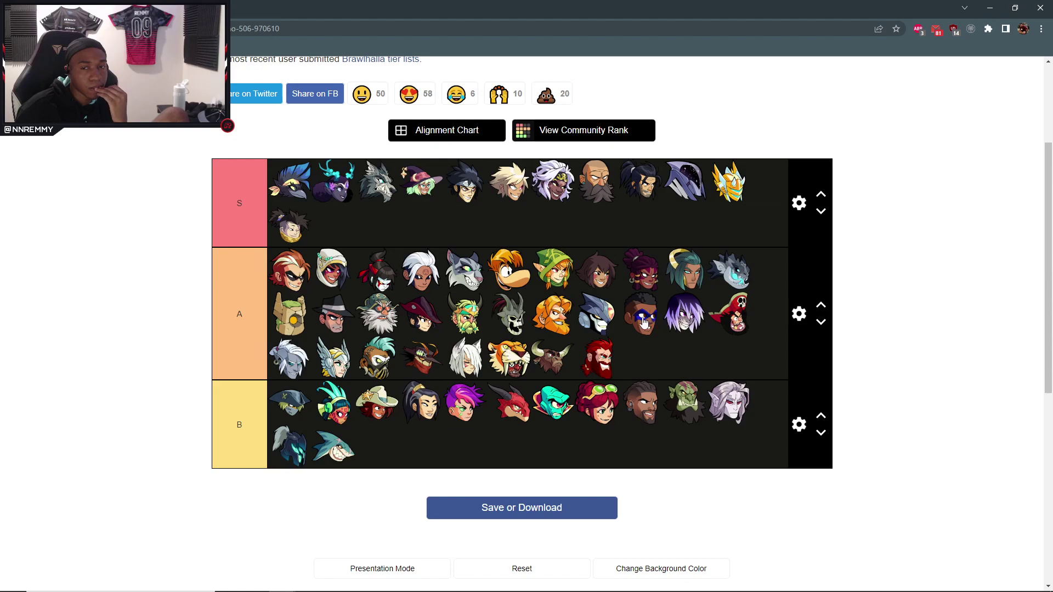
# Shift the blue-masked legend earlier, place the red-hat pirate after the skull, and end line two with the pale legend.
pyautogui.moveTo(646, 321); pyautogui.dragTo(598, 316)
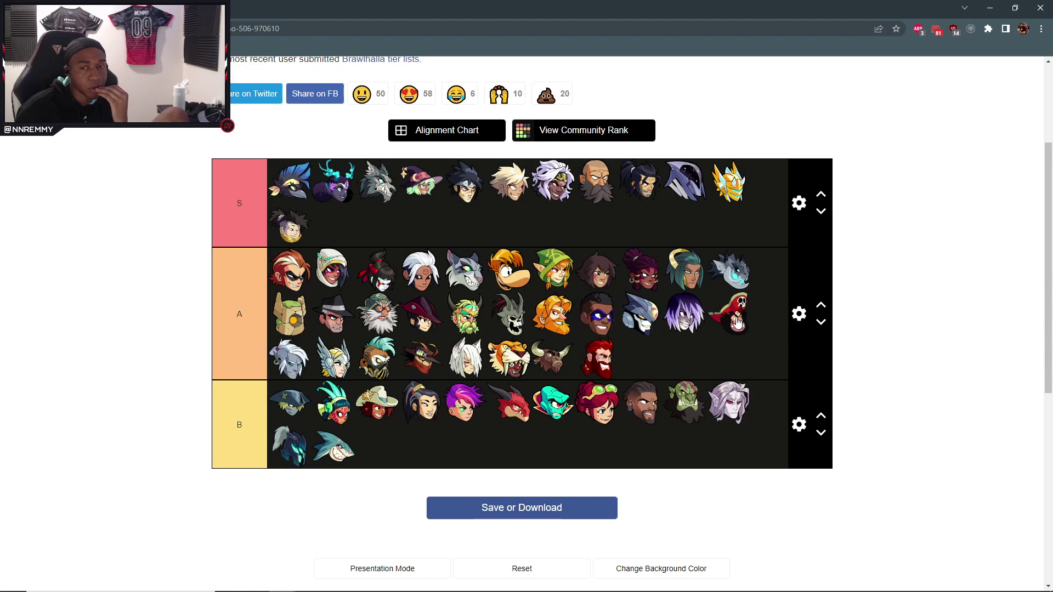
pyautogui.moveTo(737, 323); pyautogui.dragTo(554, 315)
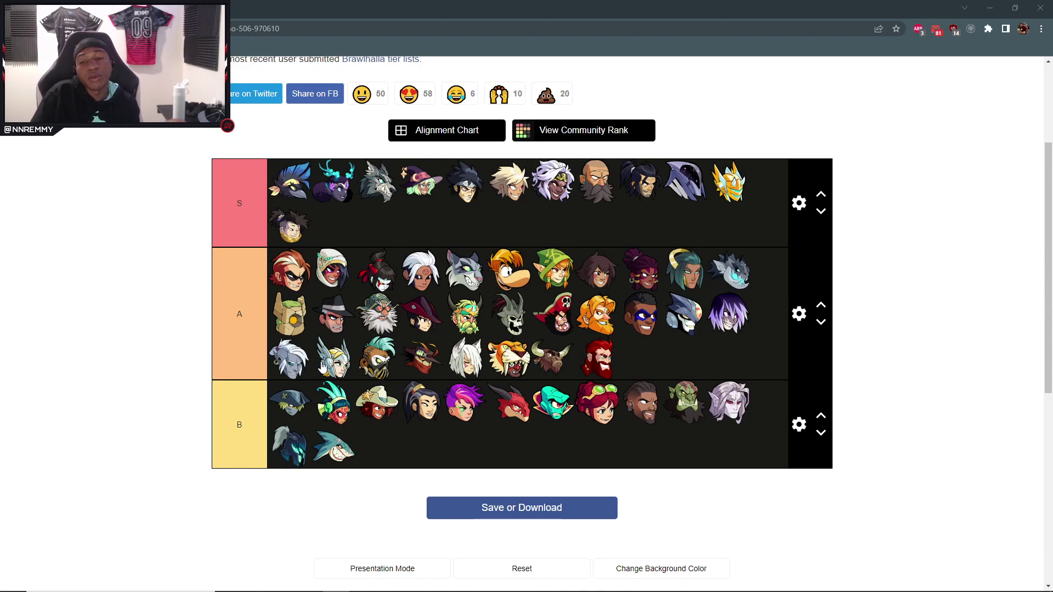
pyautogui.moveTo(322, 366)
pyautogui.mouseDown()
pyautogui.moveTo(715, 324)
pyautogui.moveTo(290, 357)
pyautogui.moveTo(743, 320)
pyautogui.mouseUp()
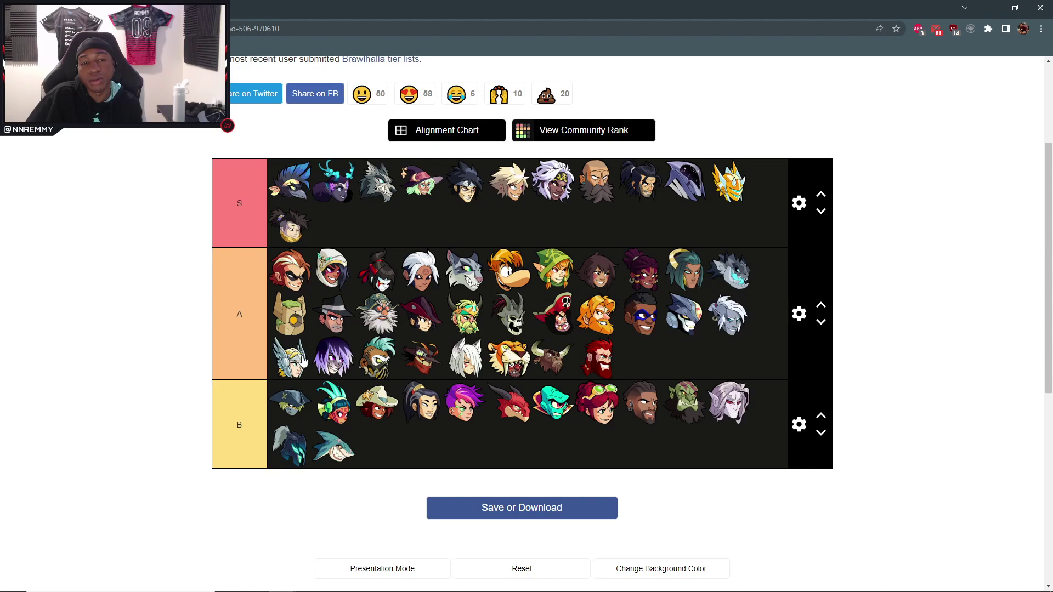